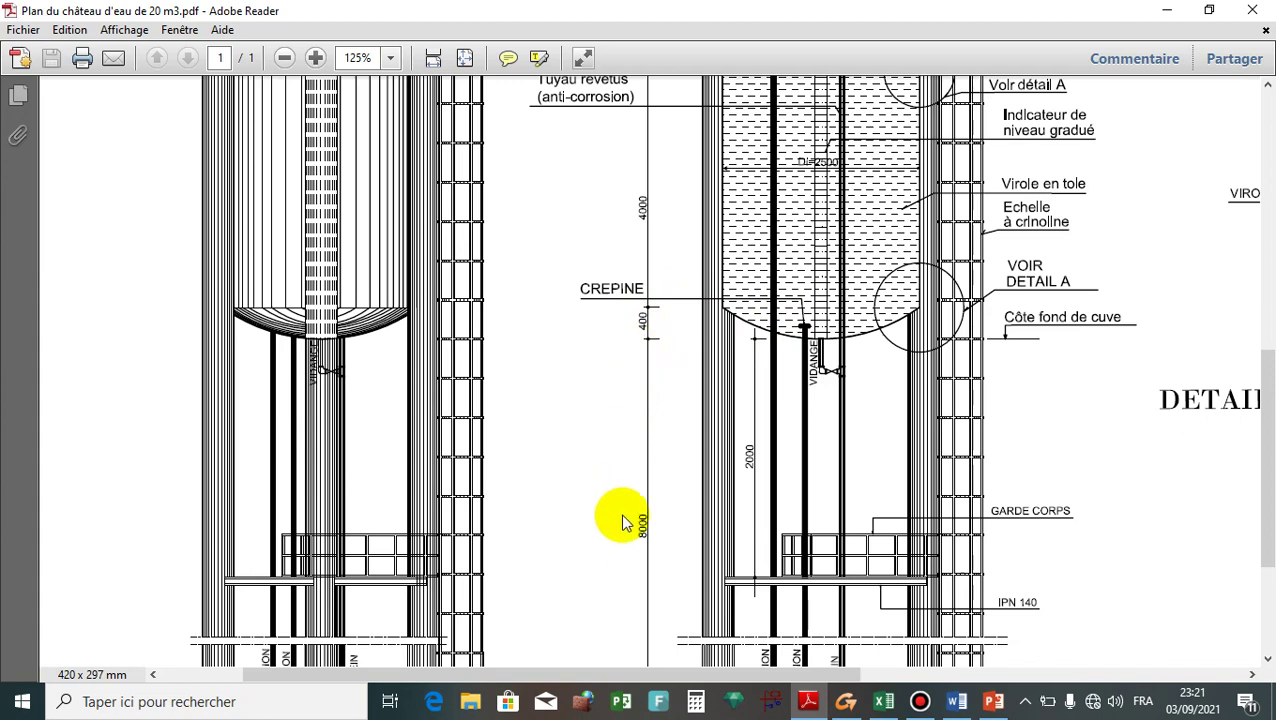
Examine the water tower PDF plan's front view and section A-A, from the tank and its dimensions down to the foundations
{"action": "scroll", "coordinate": [650, 418], "scroll_direction": "up", "scroll_amount": 2}
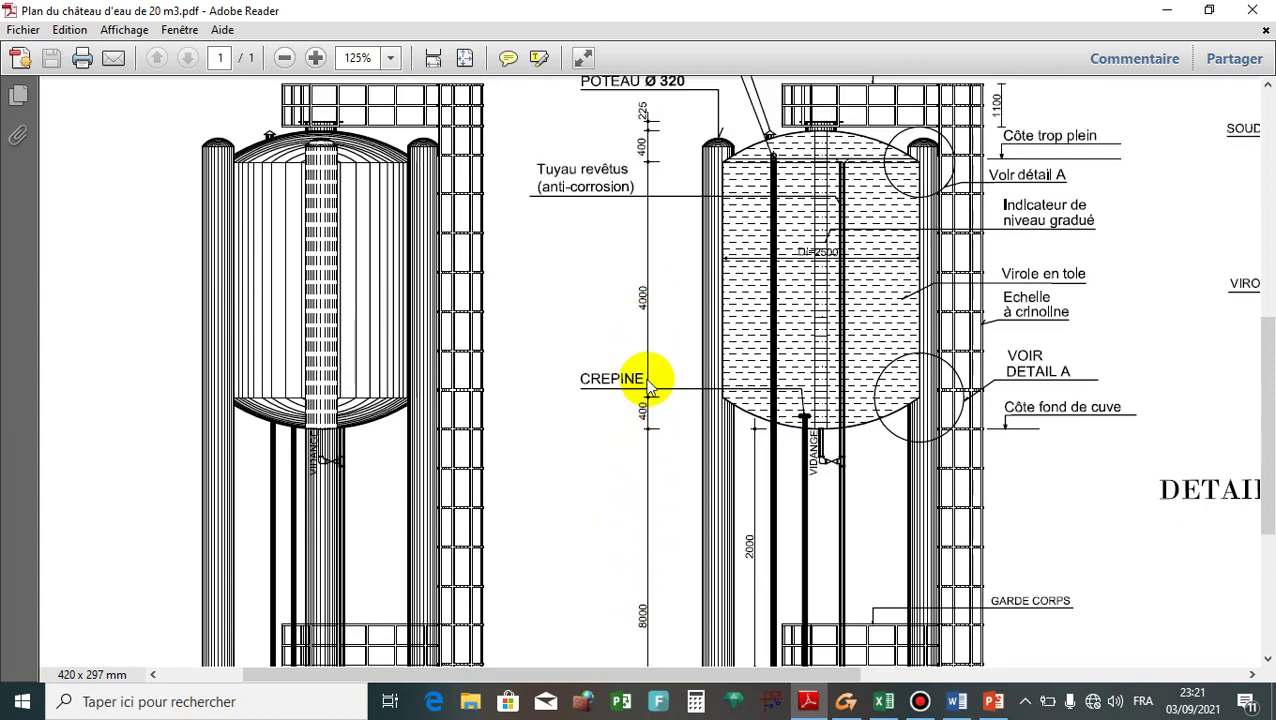
{"action": "scroll", "coordinate": [648, 388], "scroll_direction": "up", "scroll_amount": 1}
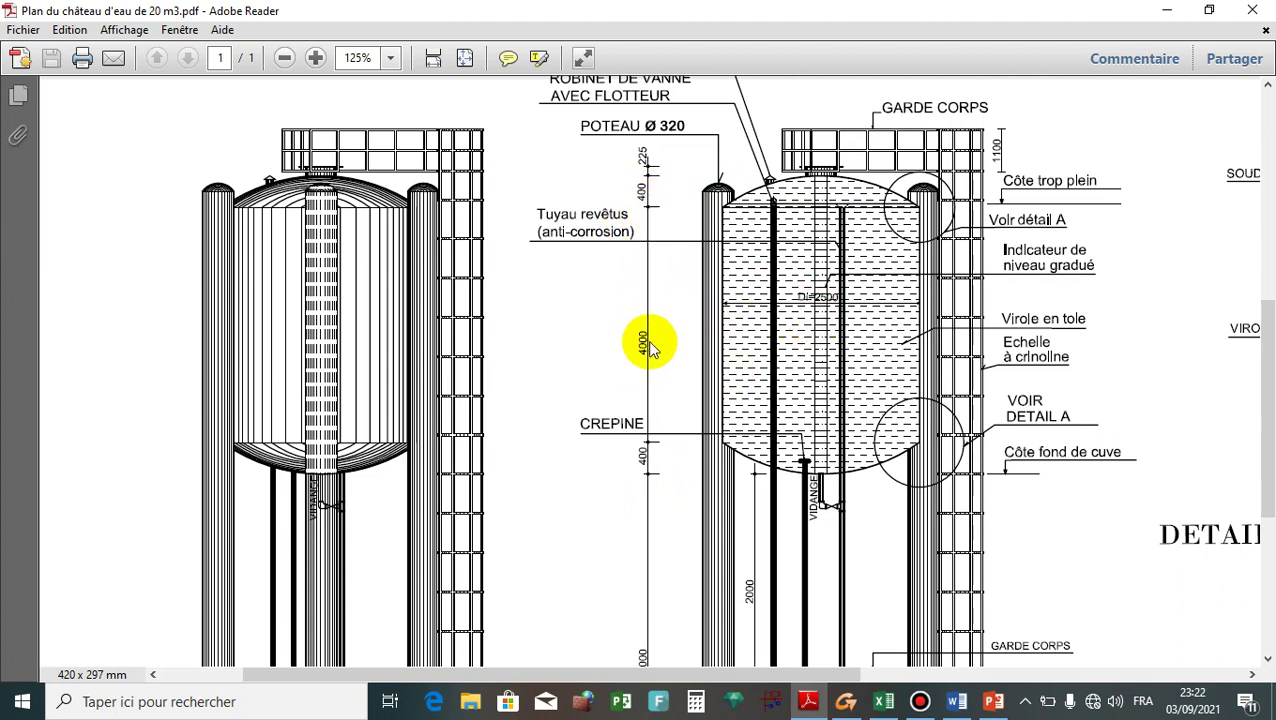
{"action": "scroll", "coordinate": [653, 330], "scroll_direction": "down", "scroll_amount": 2}
{"action": "scroll", "coordinate": [473, 313], "scroll_direction": "up", "scroll_amount": 3}
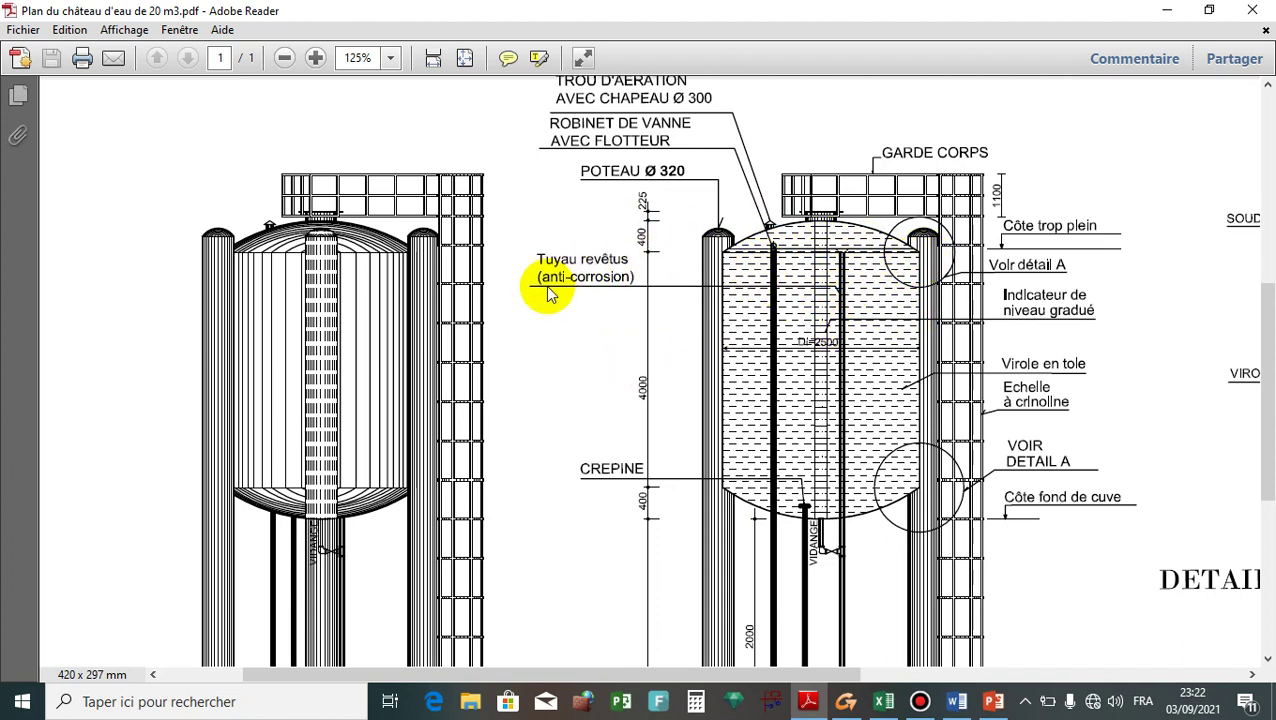
{"action": "scroll", "coordinate": [613, 364], "scroll_direction": "down", "scroll_amount": 3}
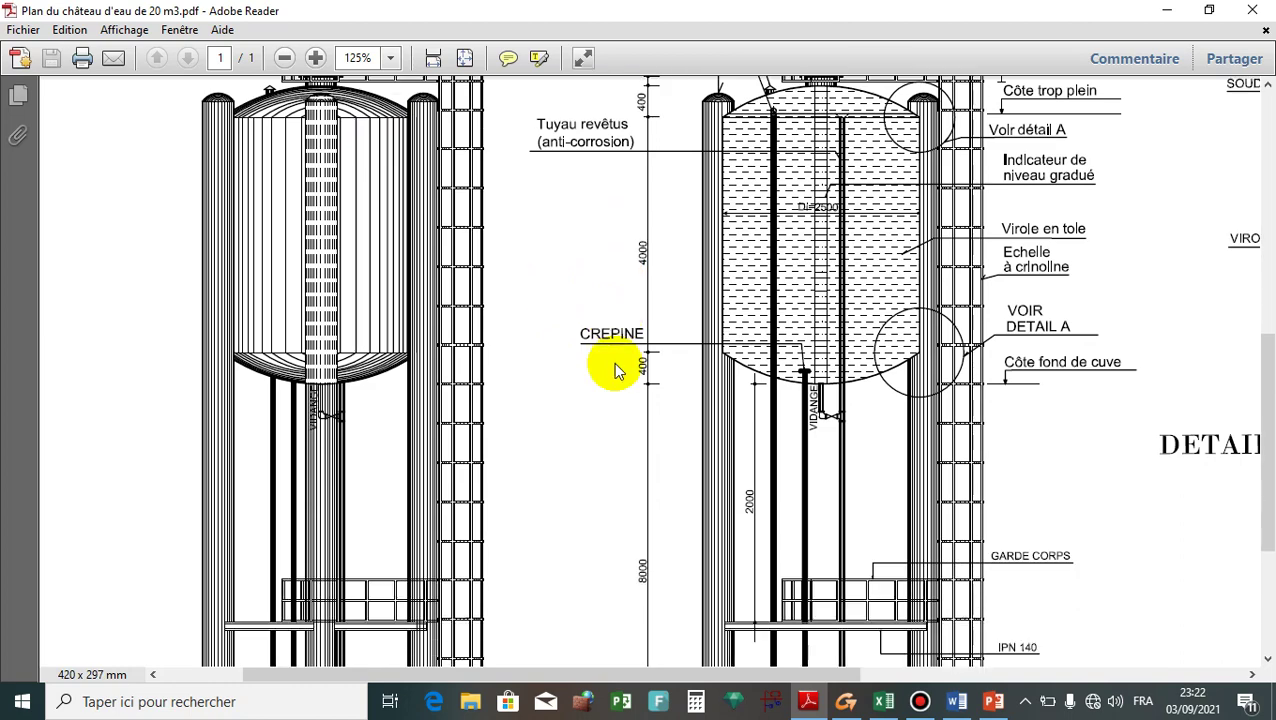
{"action": "scroll", "coordinate": [613, 364], "scroll_direction": "up", "scroll_amount": 2}
{"action": "scroll", "coordinate": [810, 443], "scroll_direction": "up", "scroll_amount": 4}
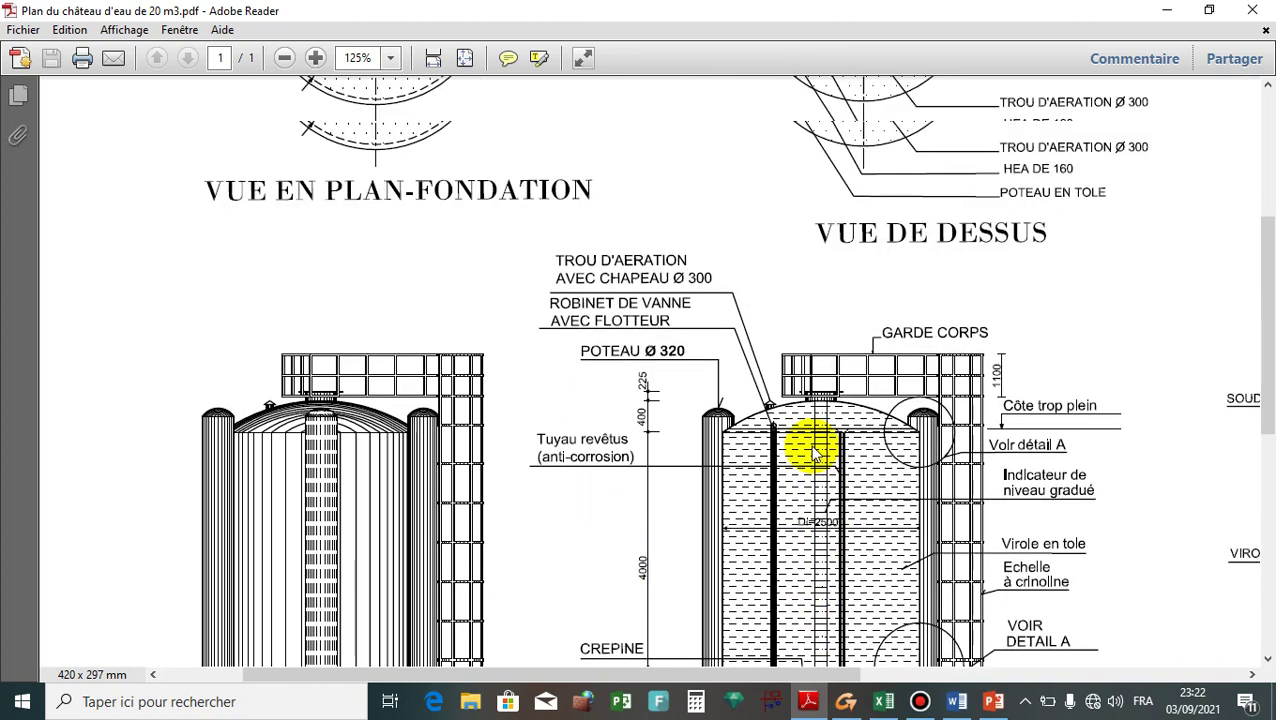
{"action": "scroll", "coordinate": [812, 450], "scroll_direction": "down", "scroll_amount": 2}
{"action": "scroll", "coordinate": [812, 453], "scroll_direction": "down", "scroll_amount": 3}
{"action": "scroll", "coordinate": [712, 484], "scroll_direction": "down", "scroll_amount": 7}
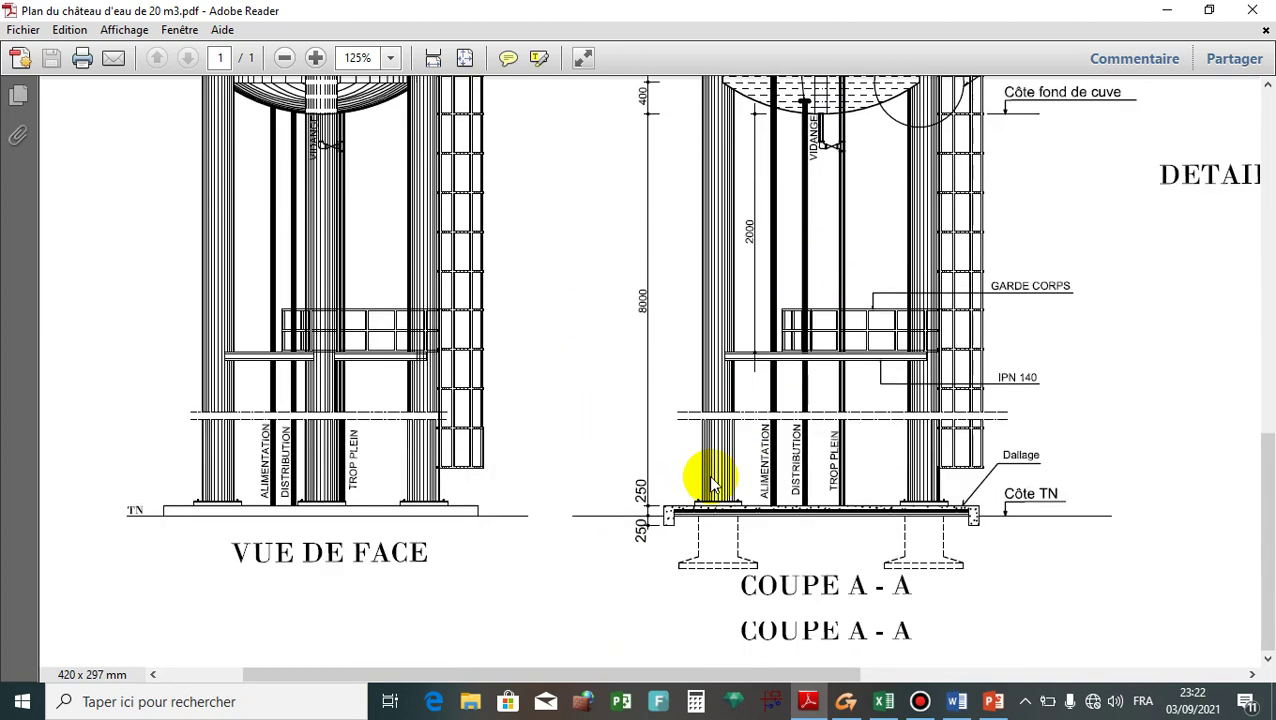
{"action": "scroll", "coordinate": [669, 370], "scroll_direction": "up", "scroll_amount": 2}
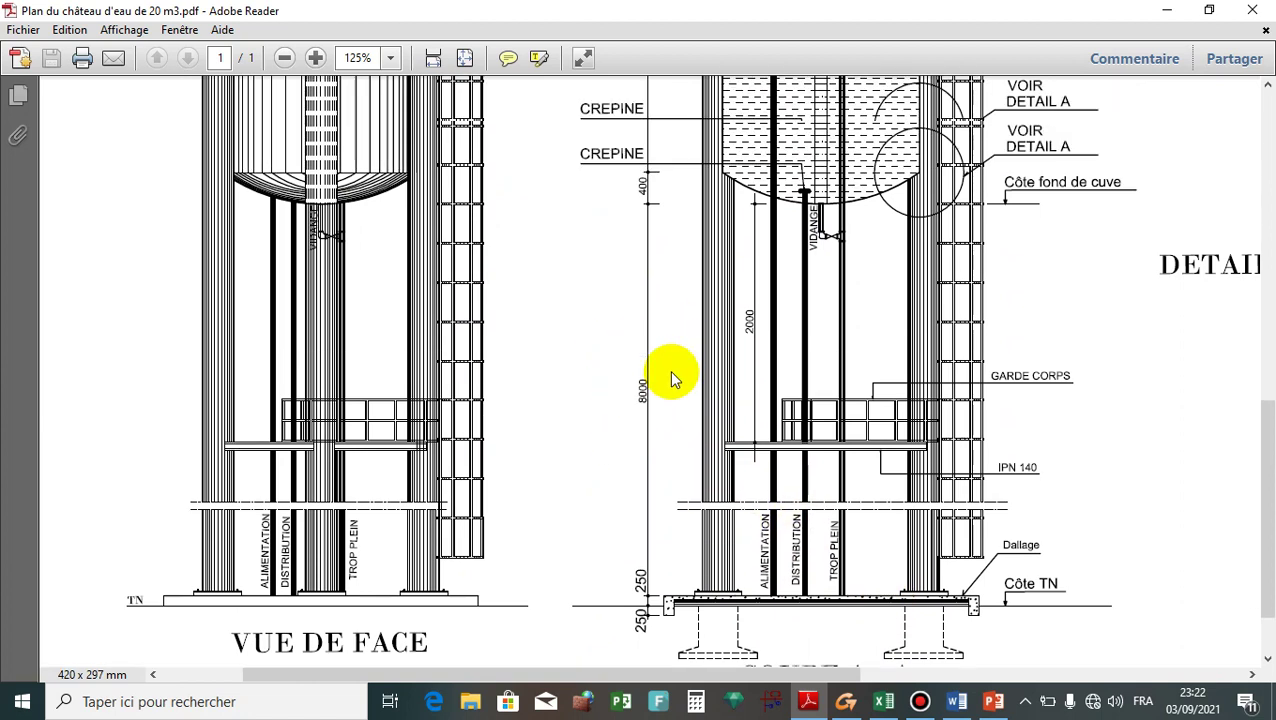
{"action": "scroll", "coordinate": [679, 510], "scroll_direction": "up", "scroll_amount": 1}
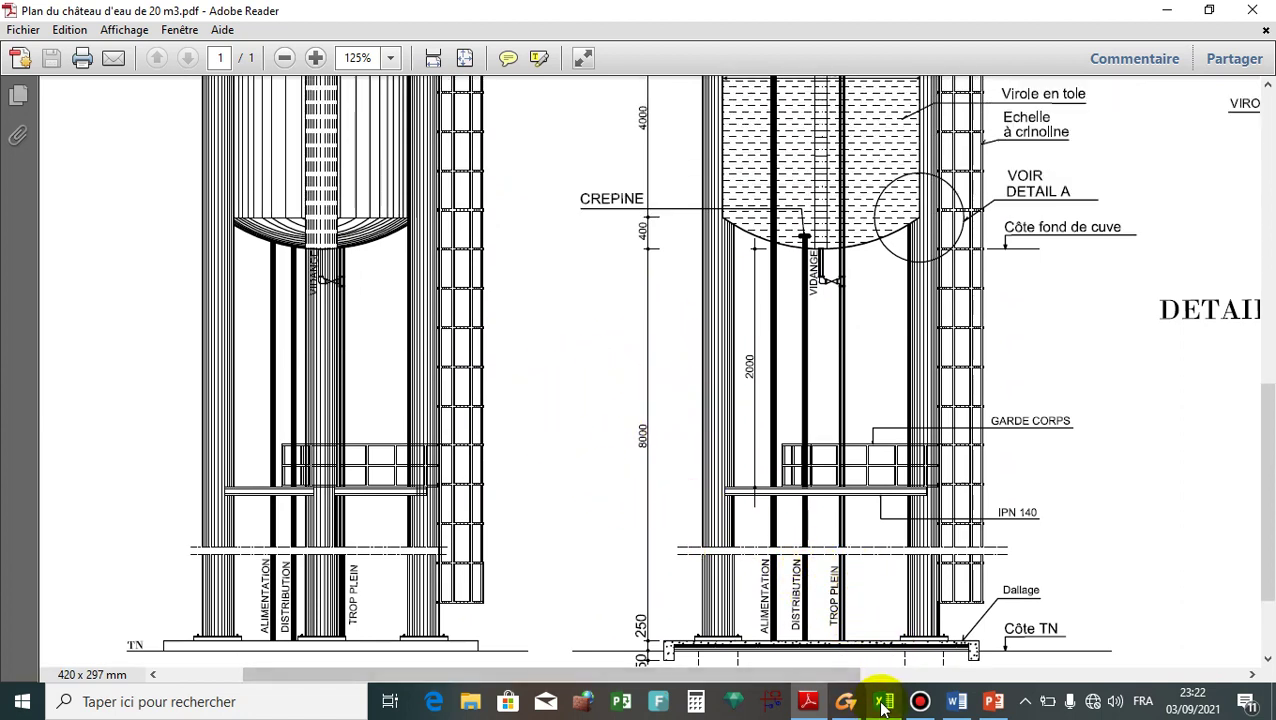
Switch to the CHATEAU.fto model in Advance Design and inspect the 3D tank, posts, bracing and footings from several angles
{"action": "left_click", "coordinate": [845, 700]}
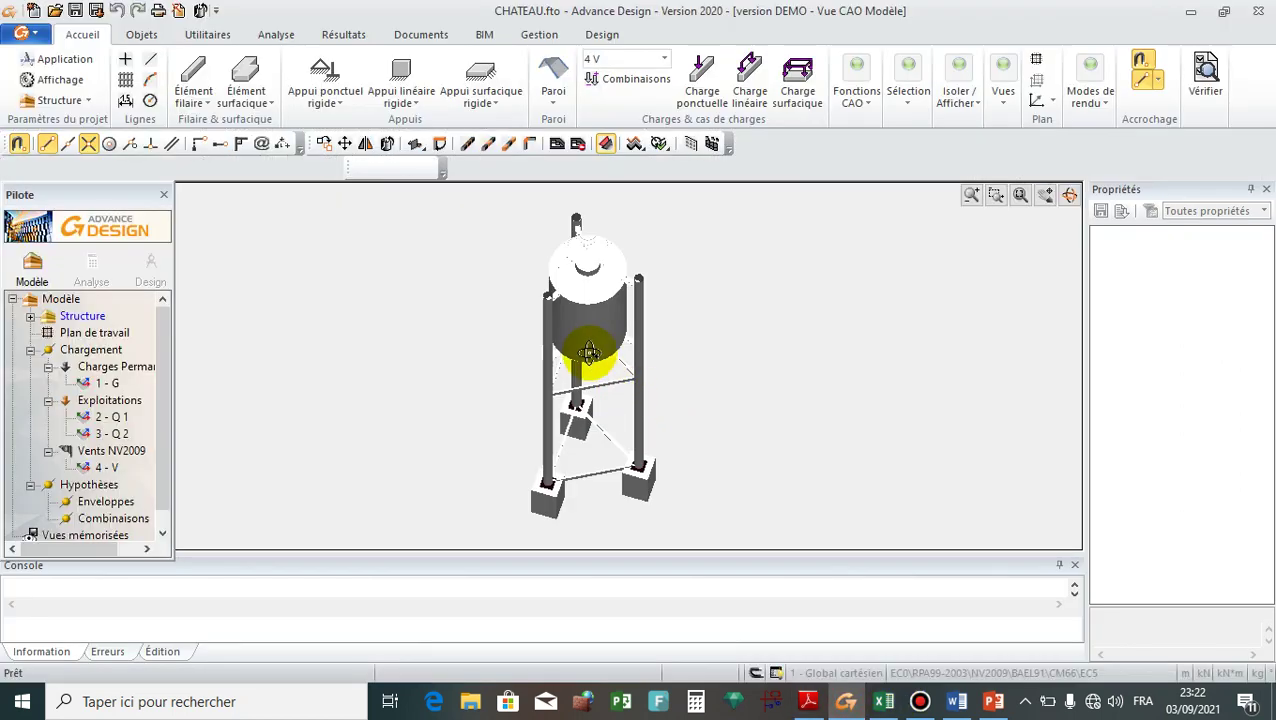
{"action": "left_click", "coordinate": [590, 350]}
{"action": "left_click_drag", "start_coordinate": [648, 331], "coordinate": [672, 305]}
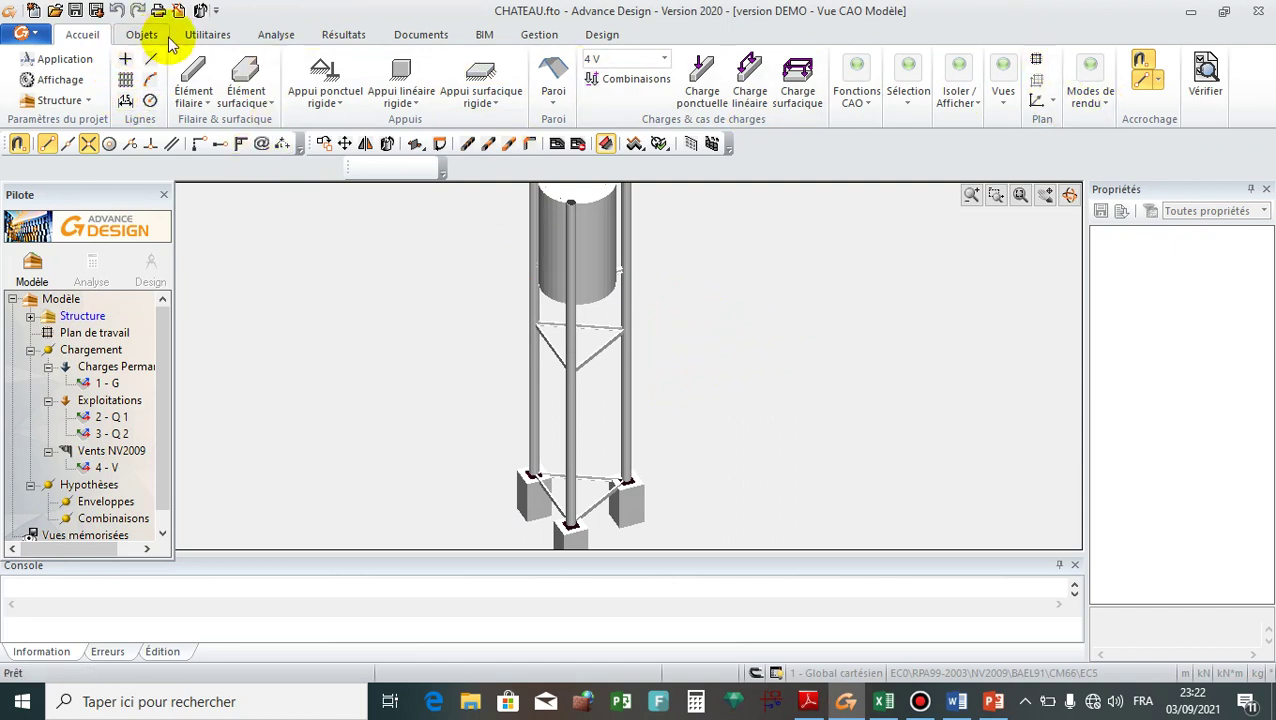
{"action": "left_click_drag", "start_coordinate": [570, 347], "coordinate": [571, 385]}
{"action": "left_click_drag", "start_coordinate": [474, 357], "coordinate": [378, 358]}
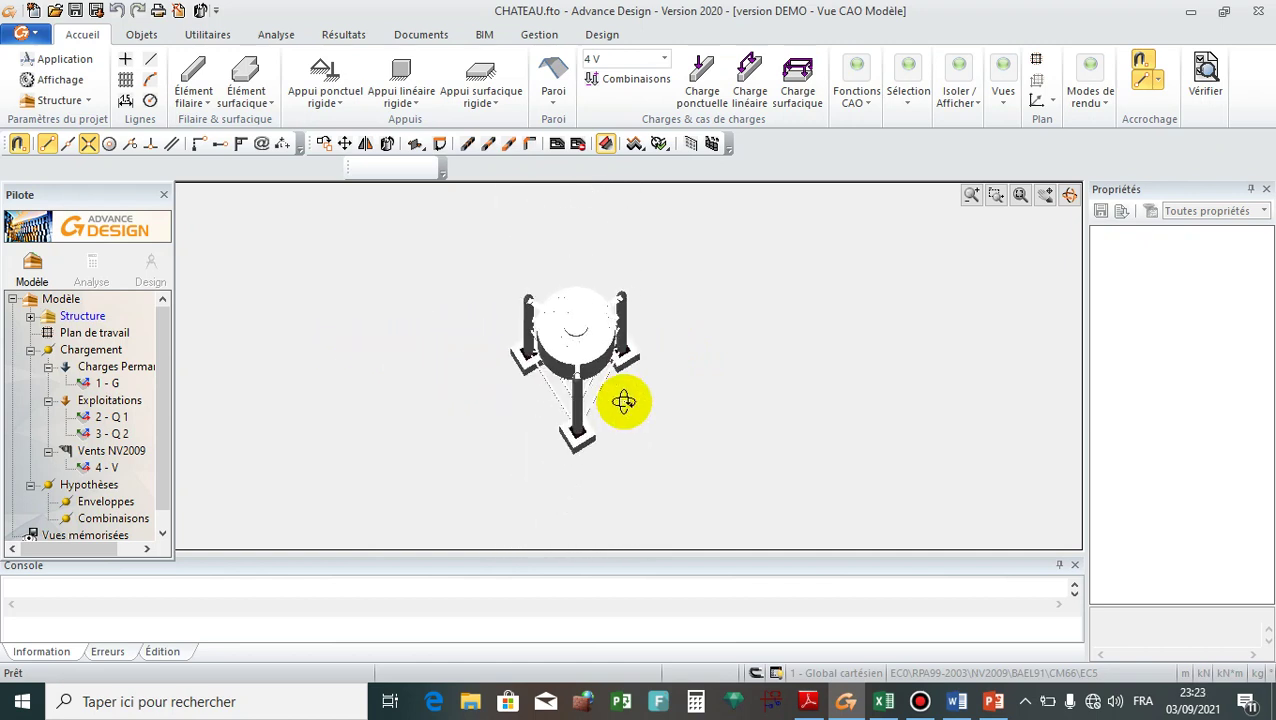
{"action": "left_click_drag", "start_coordinate": [542, 284], "coordinate": [695, 308]}
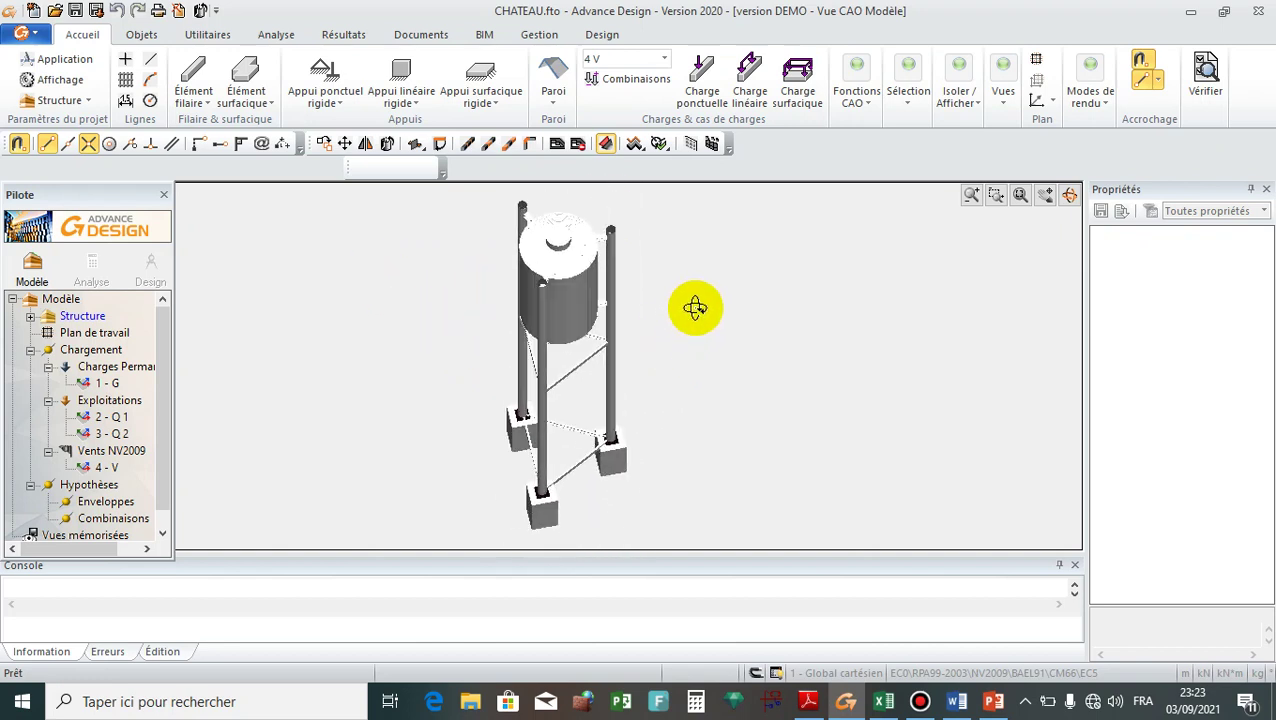
{"action": "scroll", "coordinate": [551, 470], "scroll_direction": "up", "scroll_amount": 2}
{"action": "left_click_drag", "start_coordinate": [611, 478], "coordinate": [592, 390]}
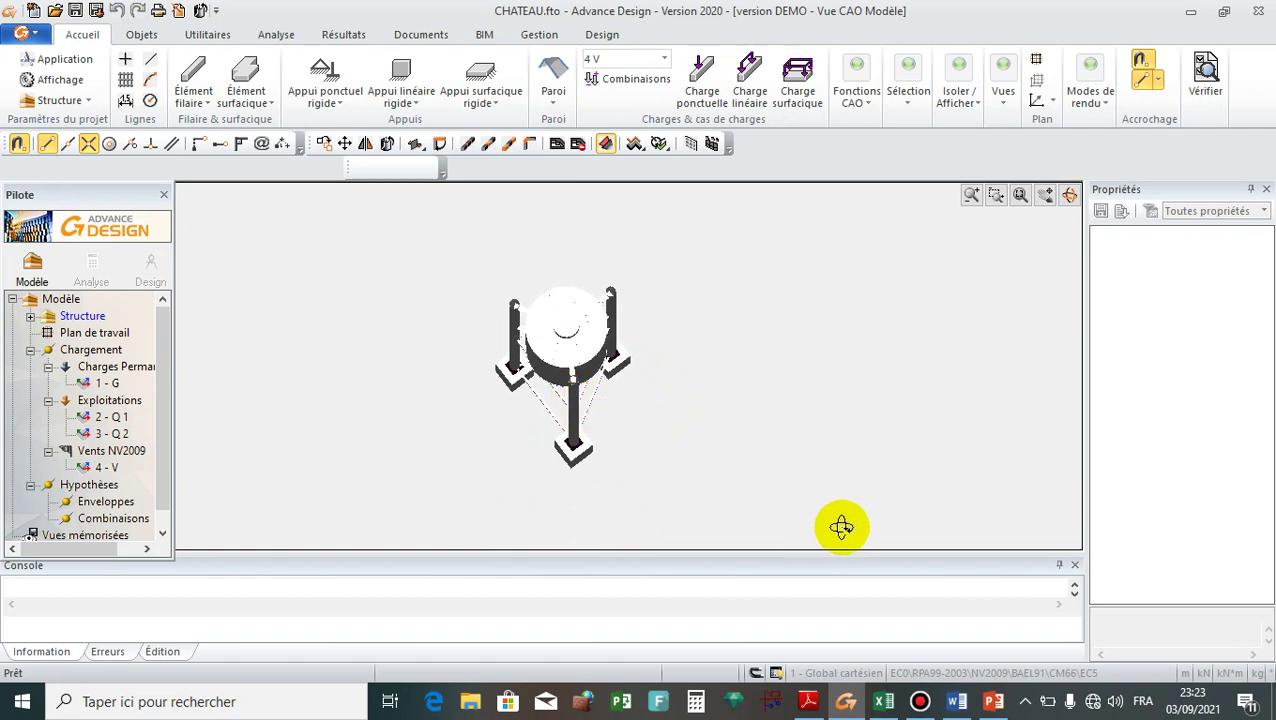
Switch to the training plan in Word and review section I on configuring Advance Design, covering standards, units and materials
{"action": "left_click", "coordinate": [955, 700]}
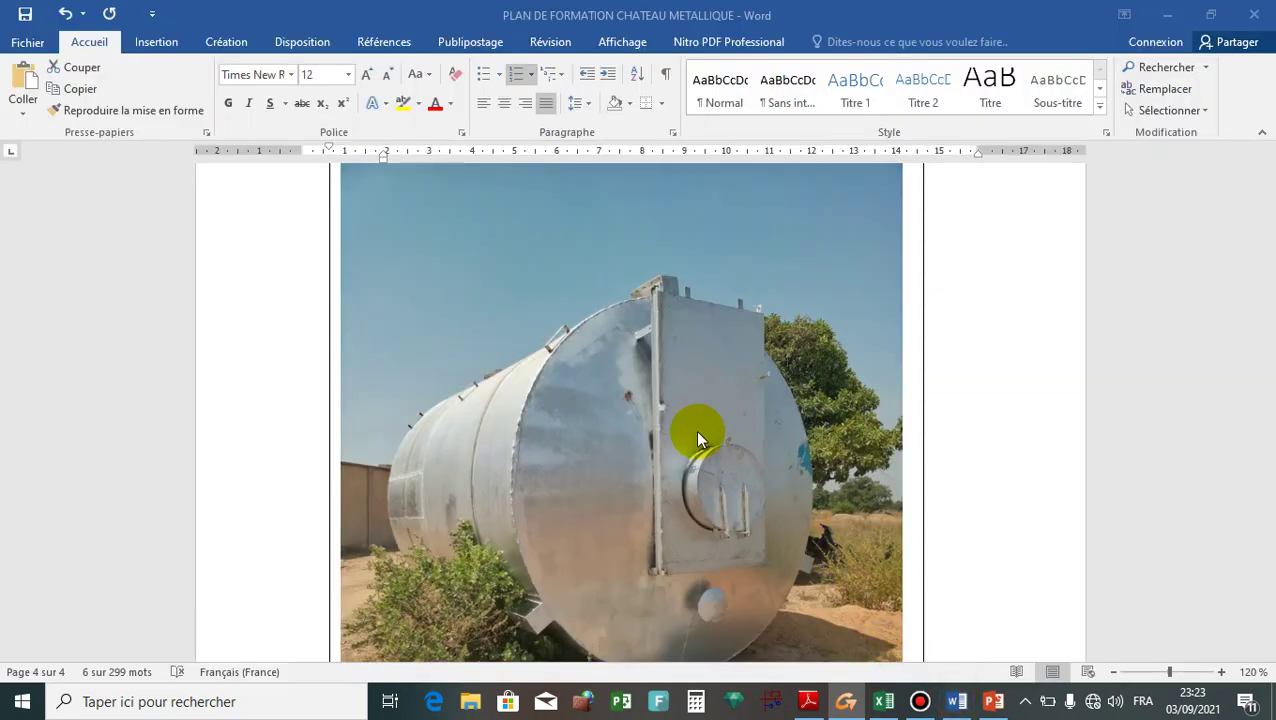
{"action": "scroll", "coordinate": [697, 430], "scroll_direction": "up", "scroll_amount": 20}
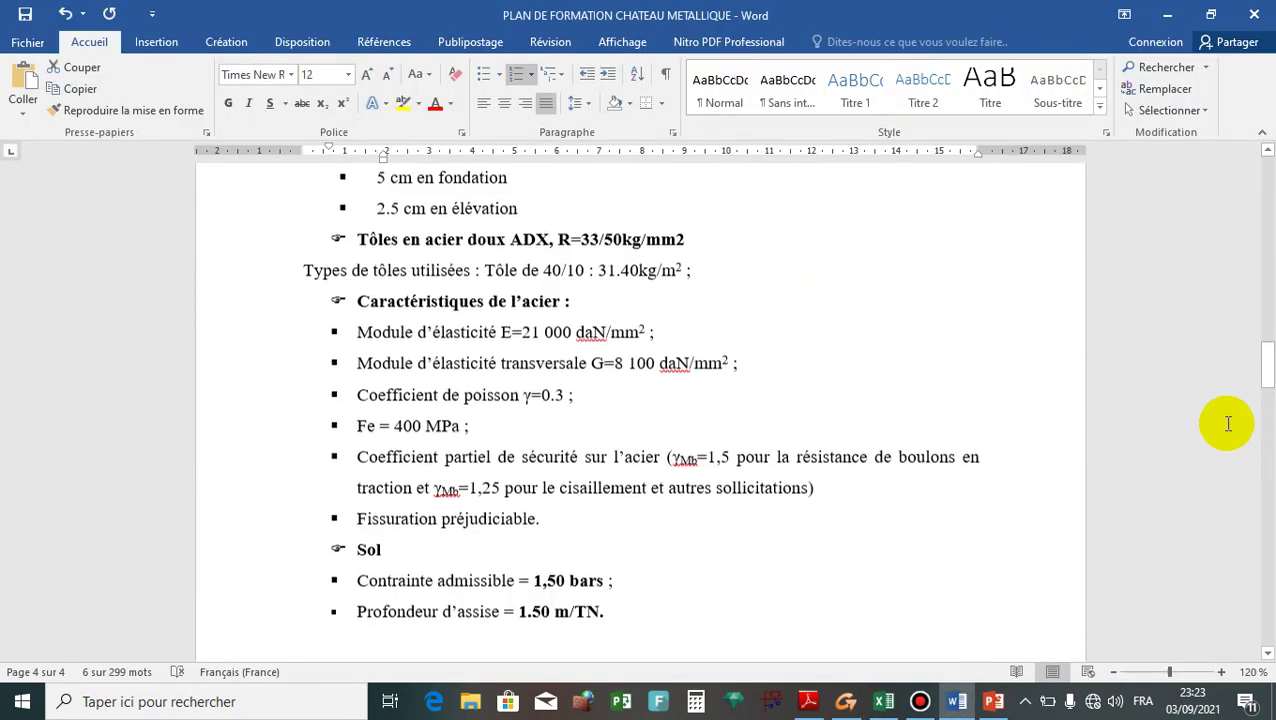
{"action": "left_click_drag", "start_coordinate": [1265, 358], "coordinate": [1265, 165]}
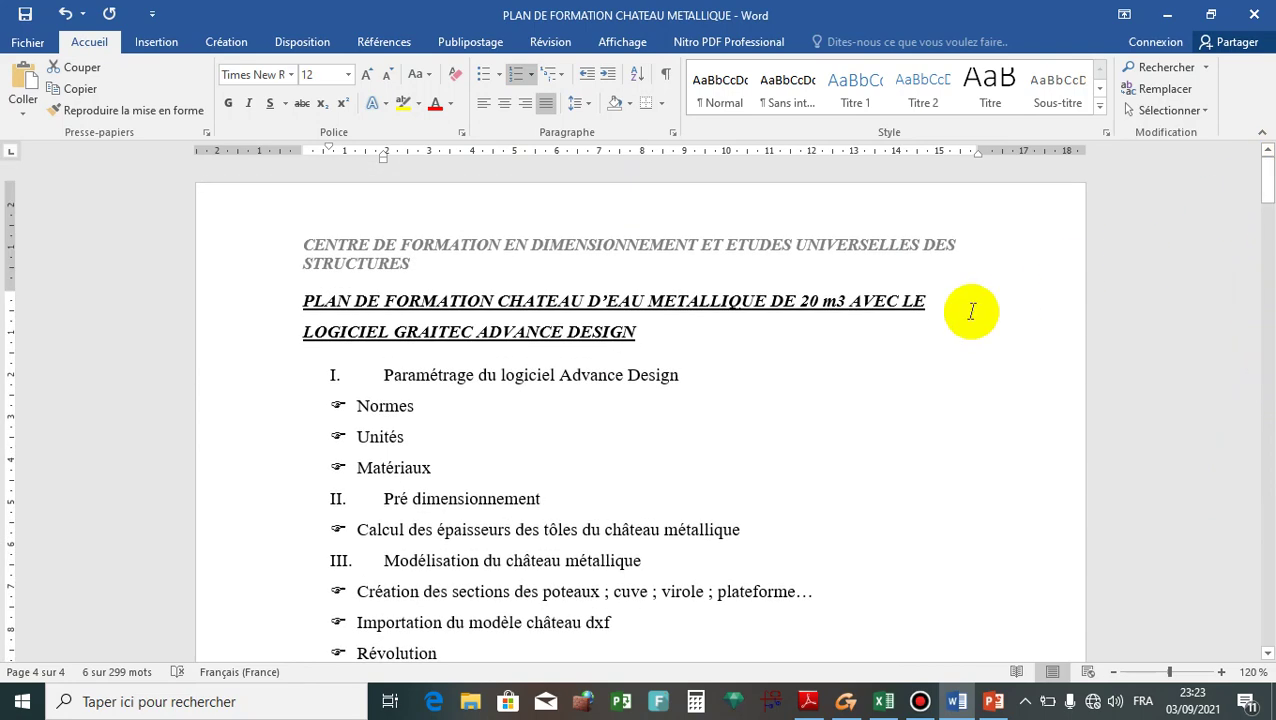
{"action": "scroll", "coordinate": [440, 340], "scroll_direction": "down", "scroll_amount": 1}
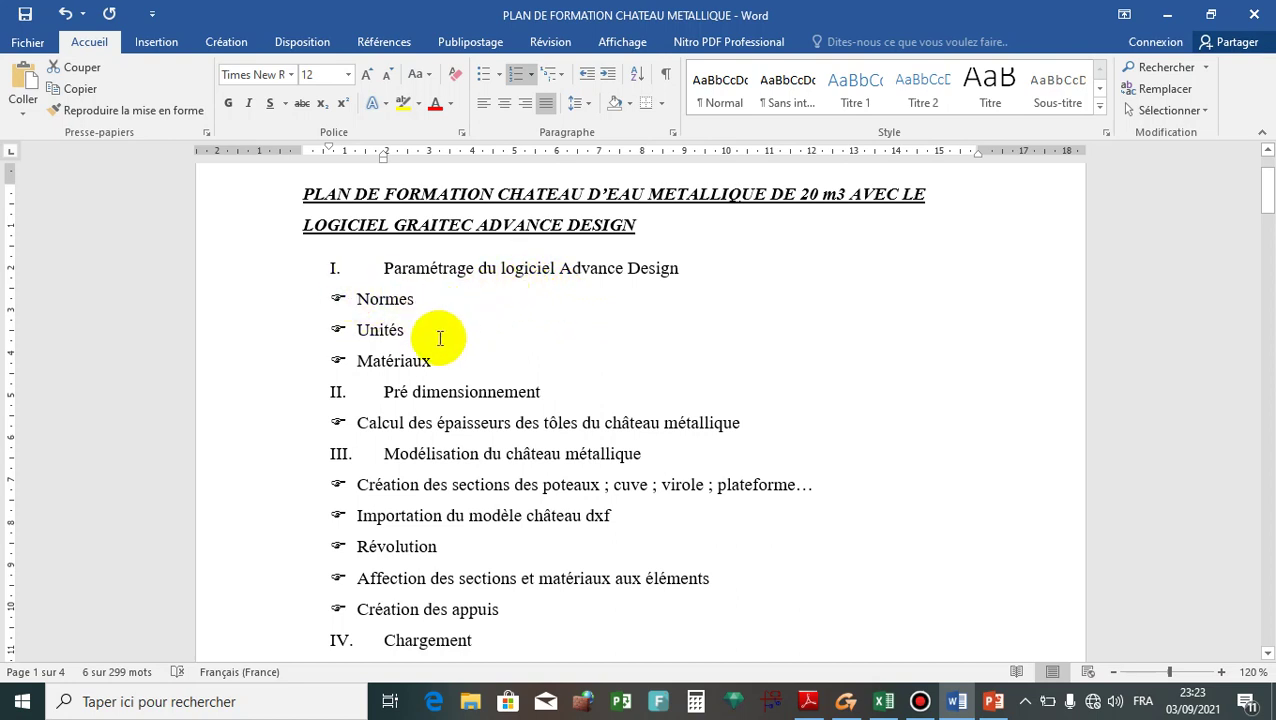
{"action": "left_click_drag", "start_coordinate": [424, 336], "coordinate": [427, 362]}
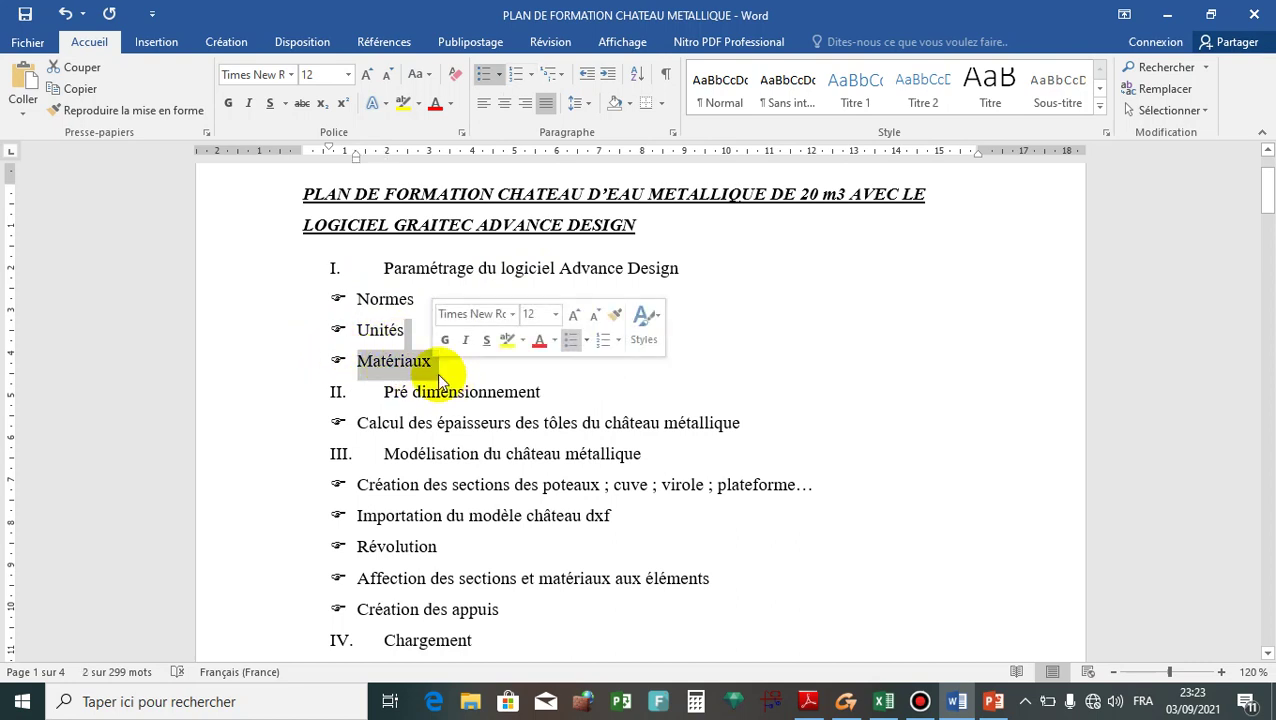
{"action": "left_click", "coordinate": [442, 372]}
{"action": "left_click_drag", "start_coordinate": [419, 370], "coordinate": [313, 367]}
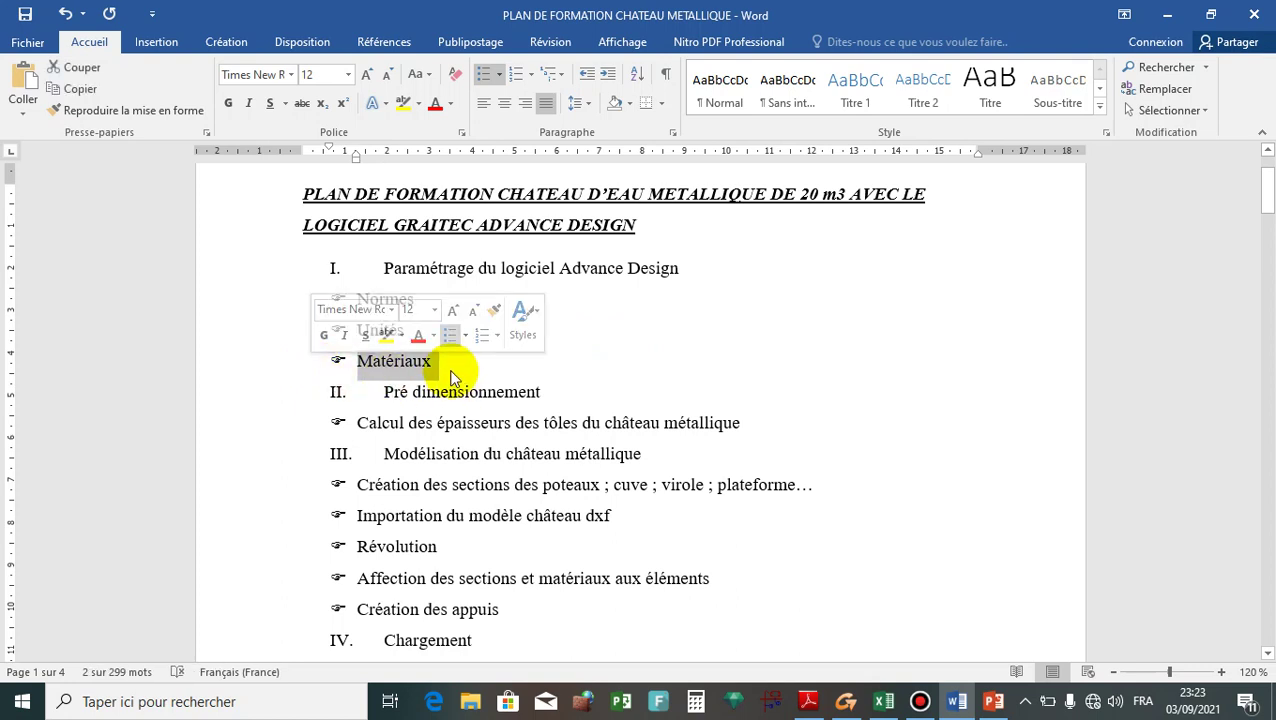
{"action": "scroll", "coordinate": [448, 375], "scroll_direction": "down", "scroll_amount": 1}
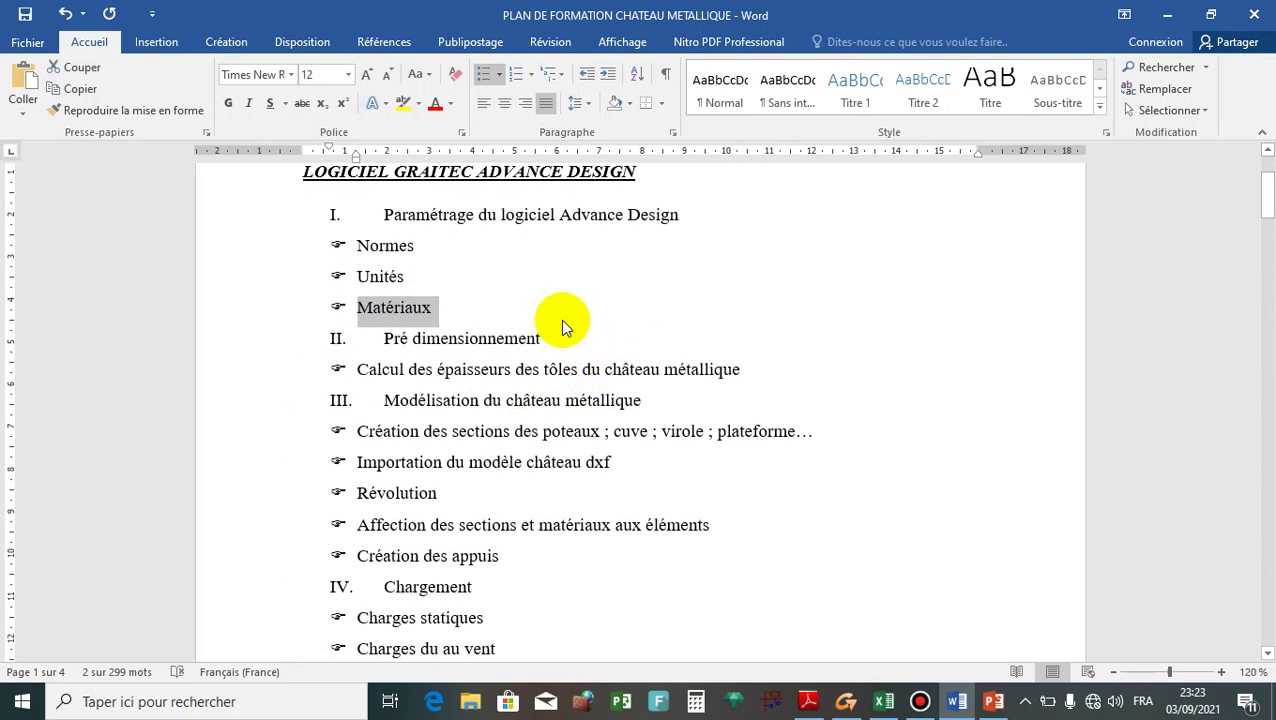
{"action": "left_click", "coordinate": [459, 309]}
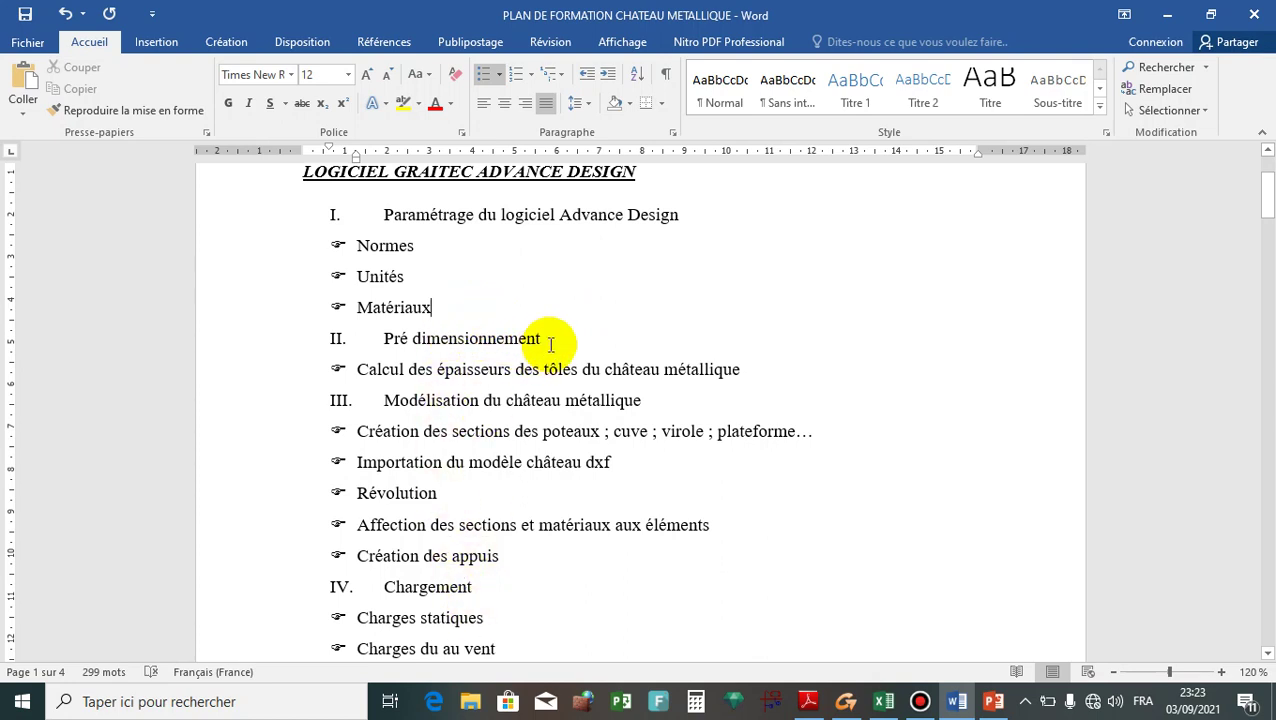
Review the training plan's preliminary sizing and modelling sections, highlighting the plate thickness calculation, the section headings and Révolution
{"action": "left_click_drag", "start_coordinate": [541, 342], "coordinate": [537, 343]}
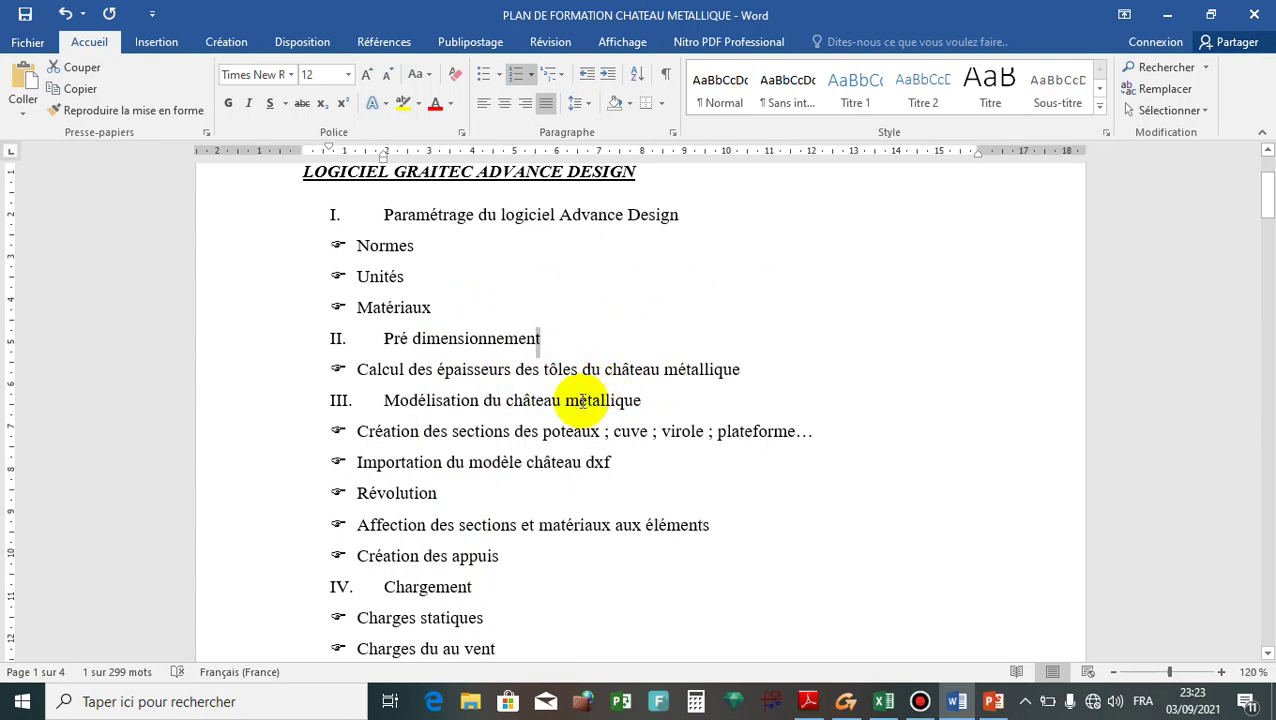
{"action": "left_click", "coordinate": [741, 372]}
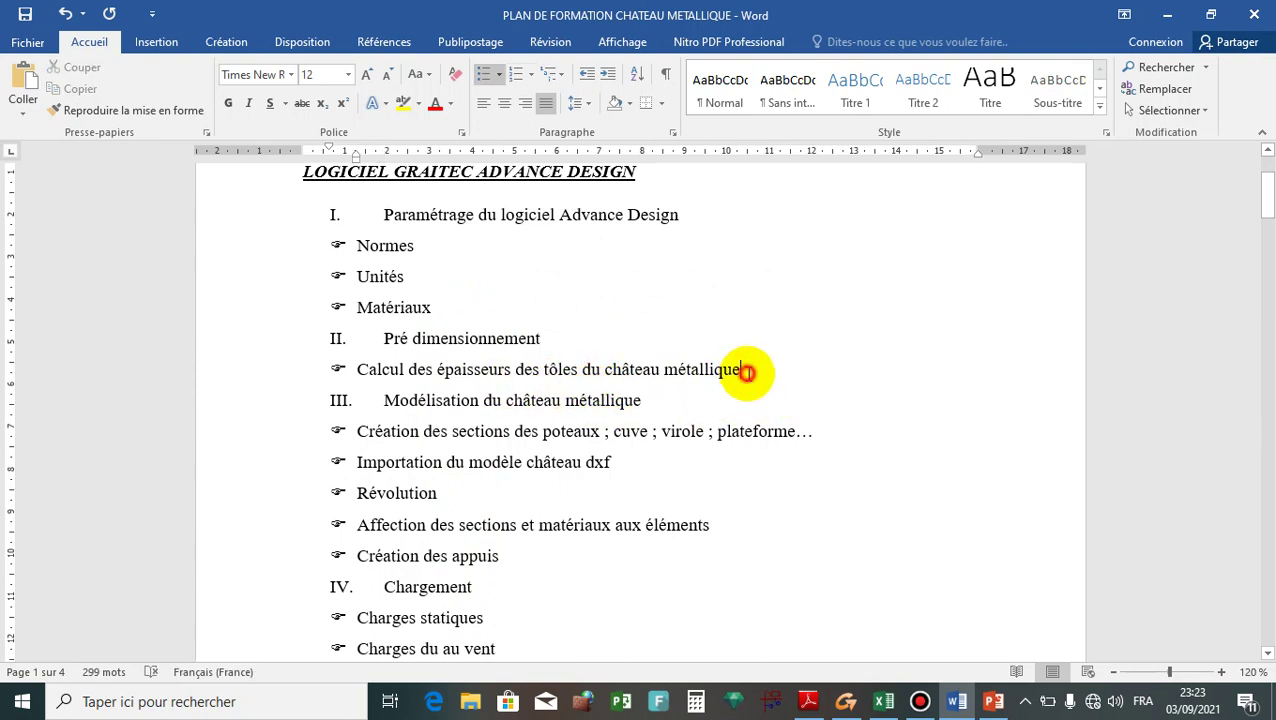
{"action": "left_click_drag", "start_coordinate": [741, 372], "coordinate": [507, 367]}
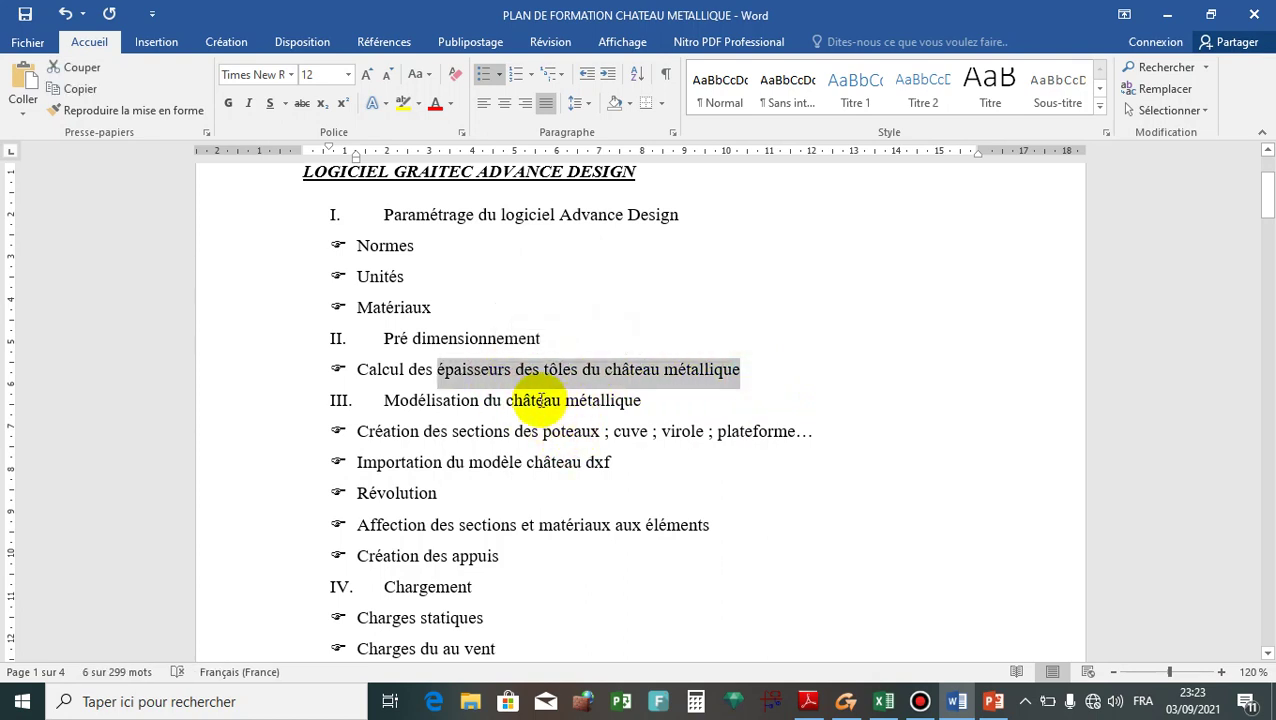
{"action": "left_click_drag", "start_coordinate": [648, 400], "coordinate": [383, 403]}
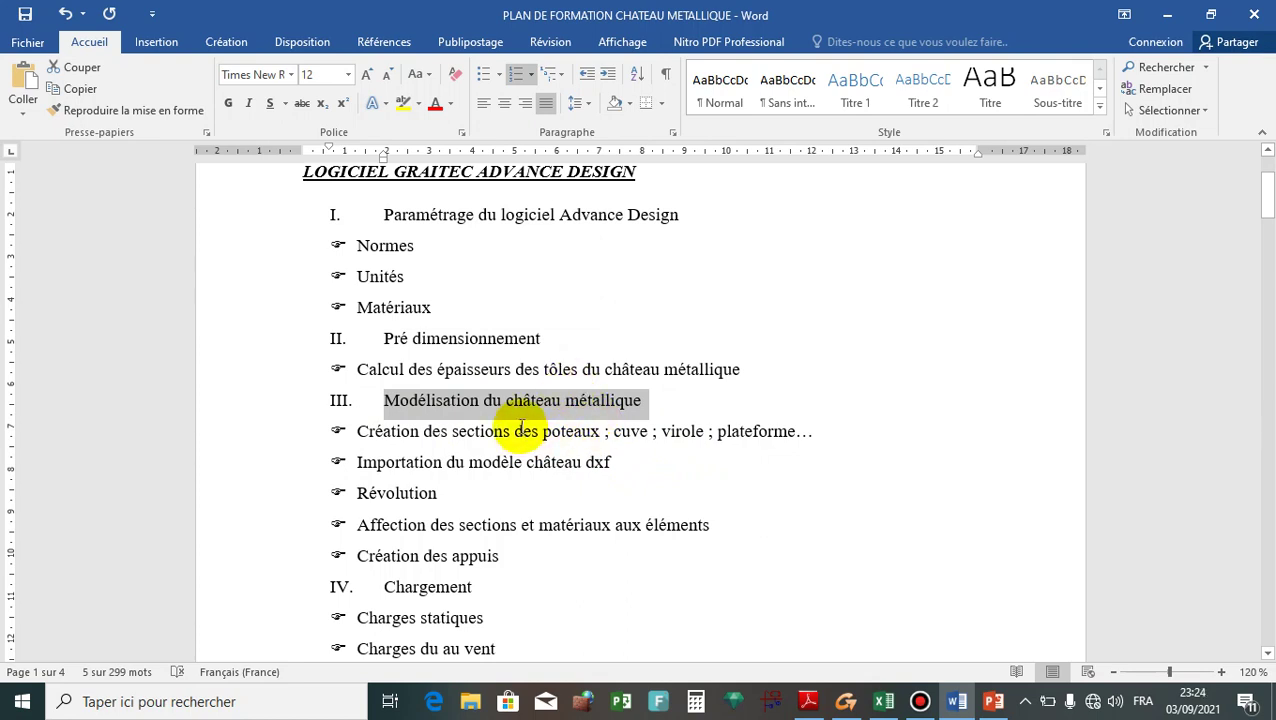
{"action": "scroll", "coordinate": [520, 428], "scroll_direction": "down", "scroll_amount": 1}
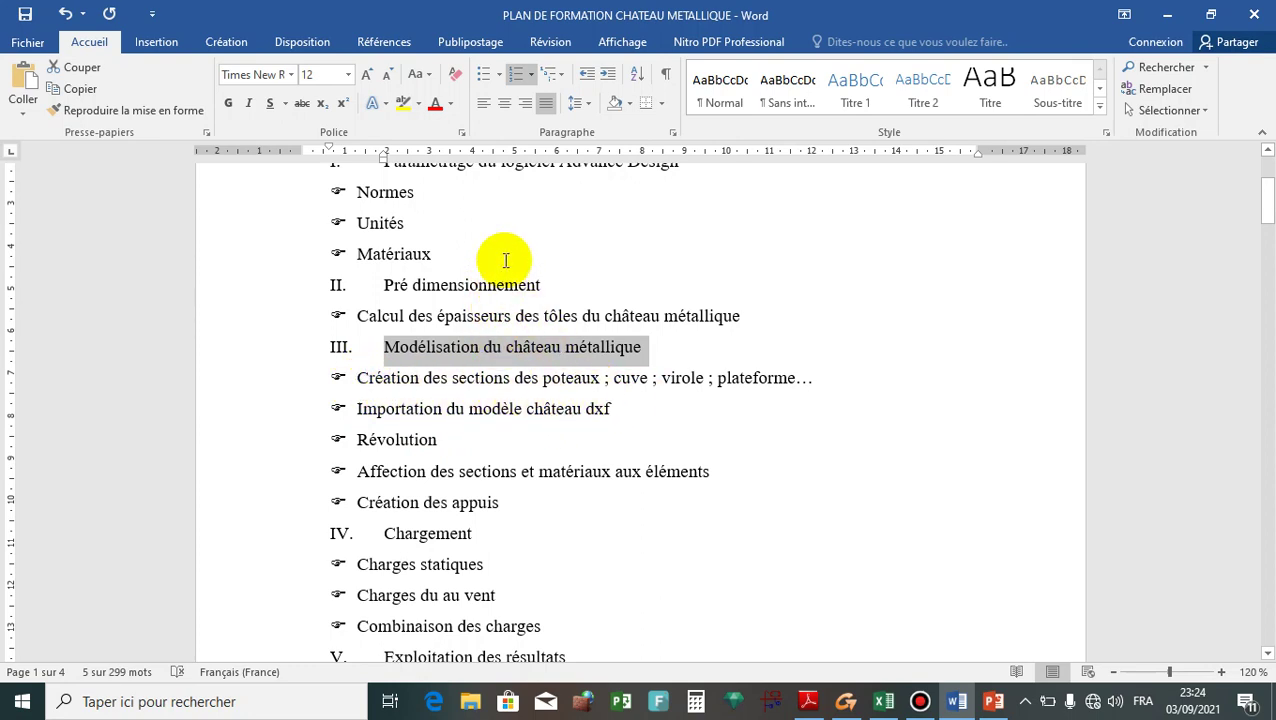
{"action": "left_click_drag", "start_coordinate": [552, 282], "coordinate": [336, 285]}
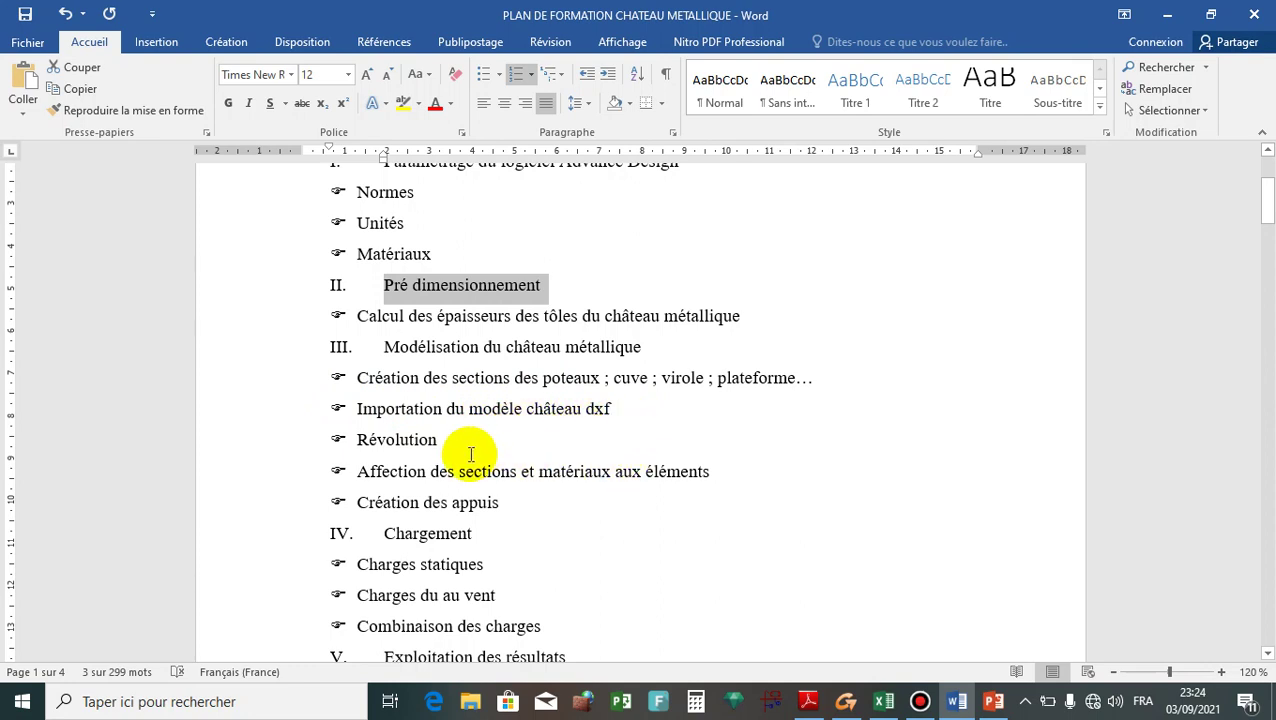
{"action": "left_click_drag", "start_coordinate": [446, 440], "coordinate": [336, 441]}
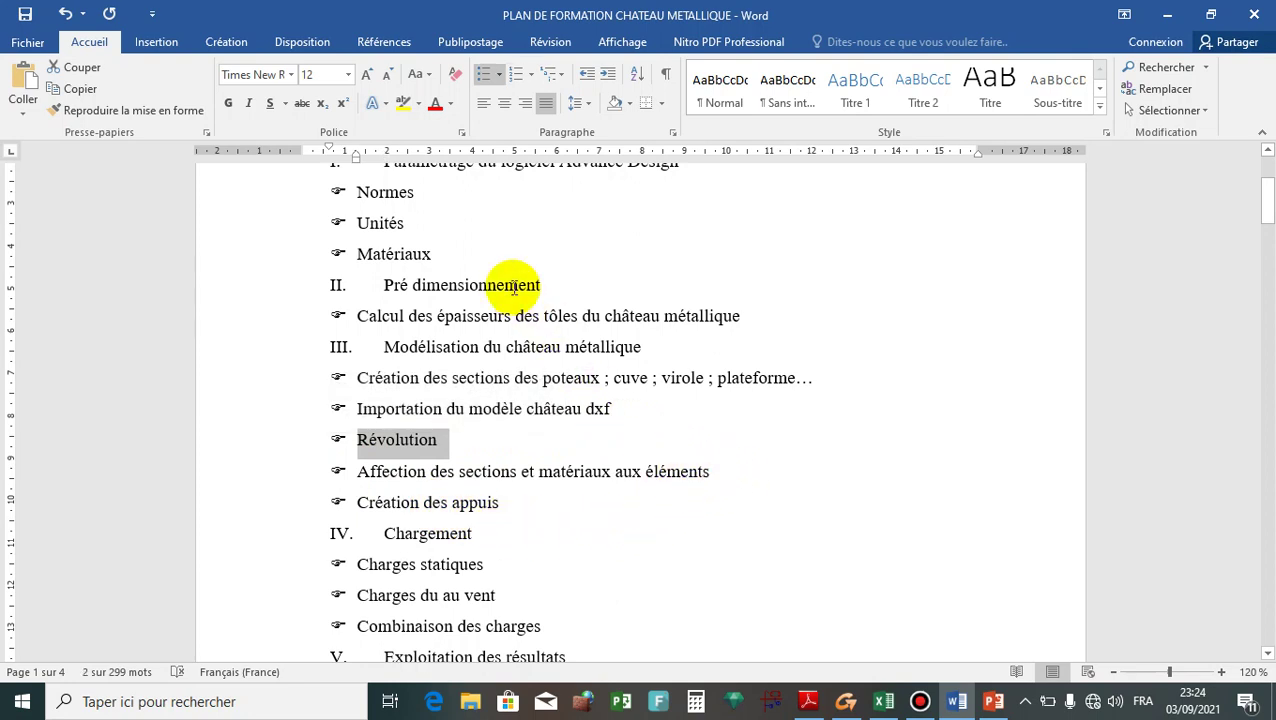
Review the loading and results sections of the plan, highlighting wind loads, load combinations, overall stability and element sections
{"action": "scroll", "coordinate": [523, 502], "scroll_direction": "down", "scroll_amount": 3}
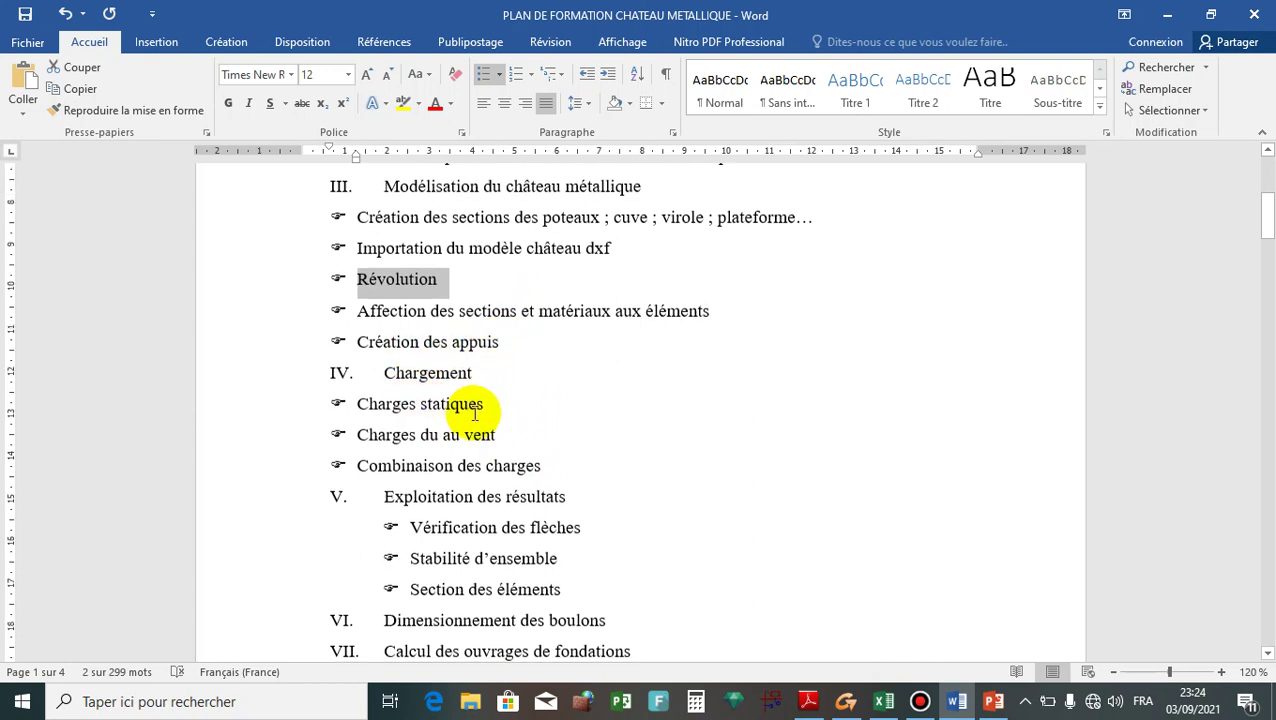
{"action": "scroll", "coordinate": [455, 405], "scroll_direction": "down", "scroll_amount": 1}
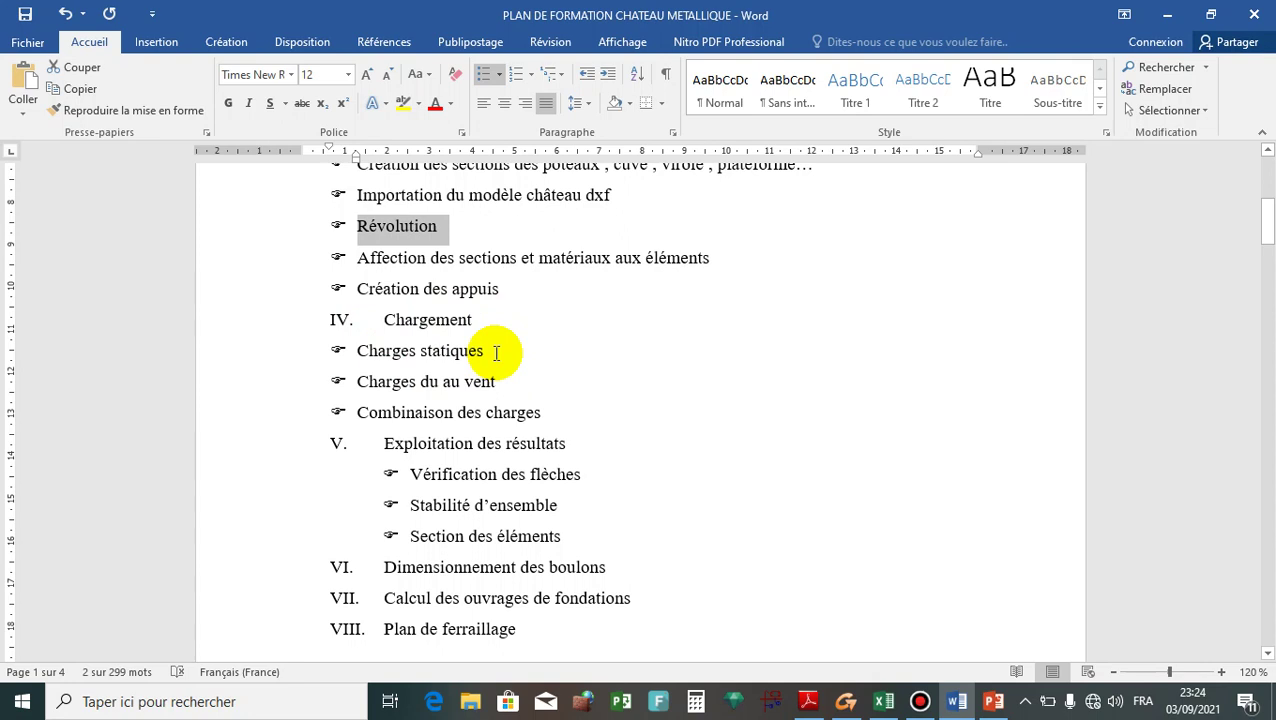
{"action": "left_click_drag", "start_coordinate": [515, 379], "coordinate": [365, 388]}
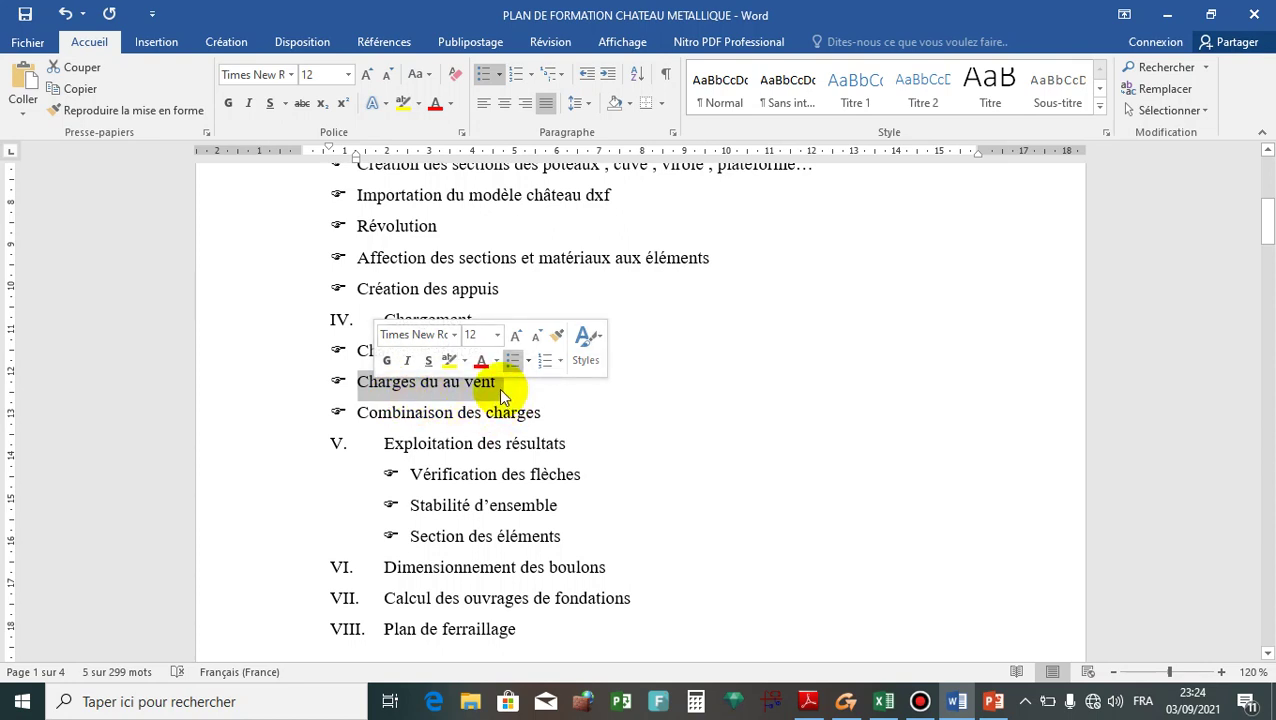
{"action": "left_click", "coordinate": [500, 388]}
{"action": "left_click_drag", "start_coordinate": [558, 418], "coordinate": [376, 421]}
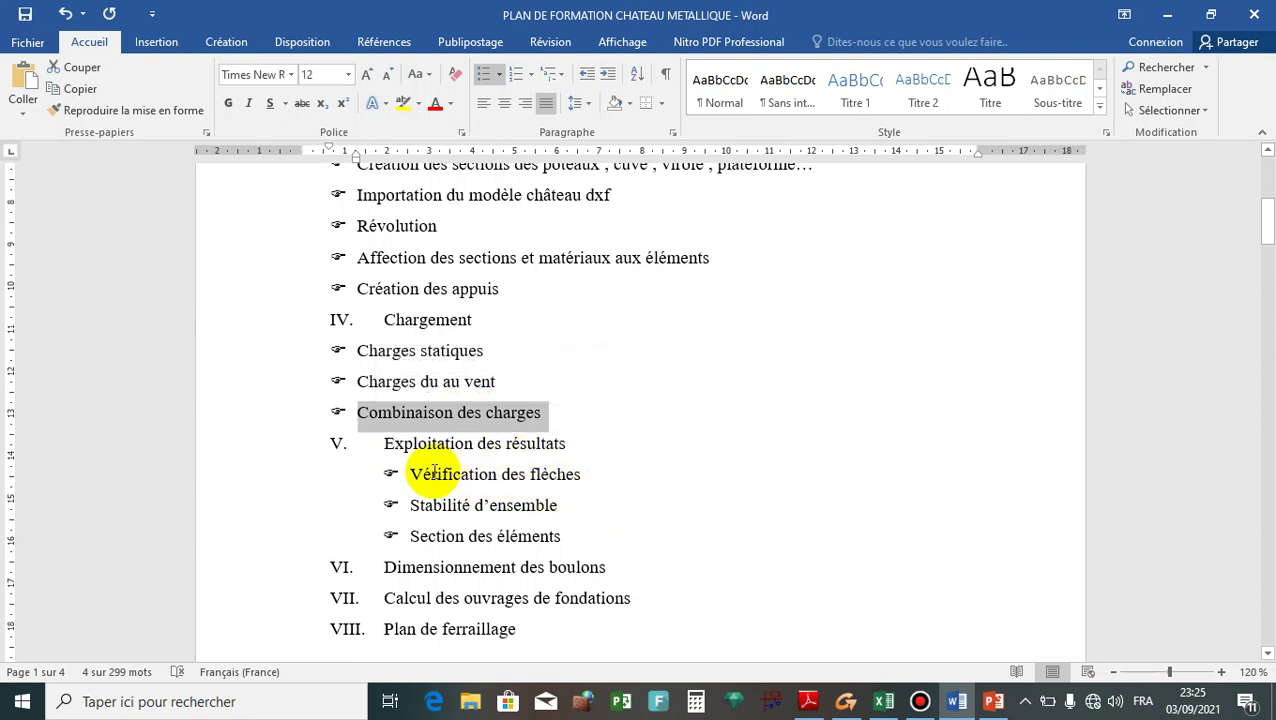
{"action": "scroll", "coordinate": [443, 475], "scroll_direction": "down", "scroll_amount": 1}
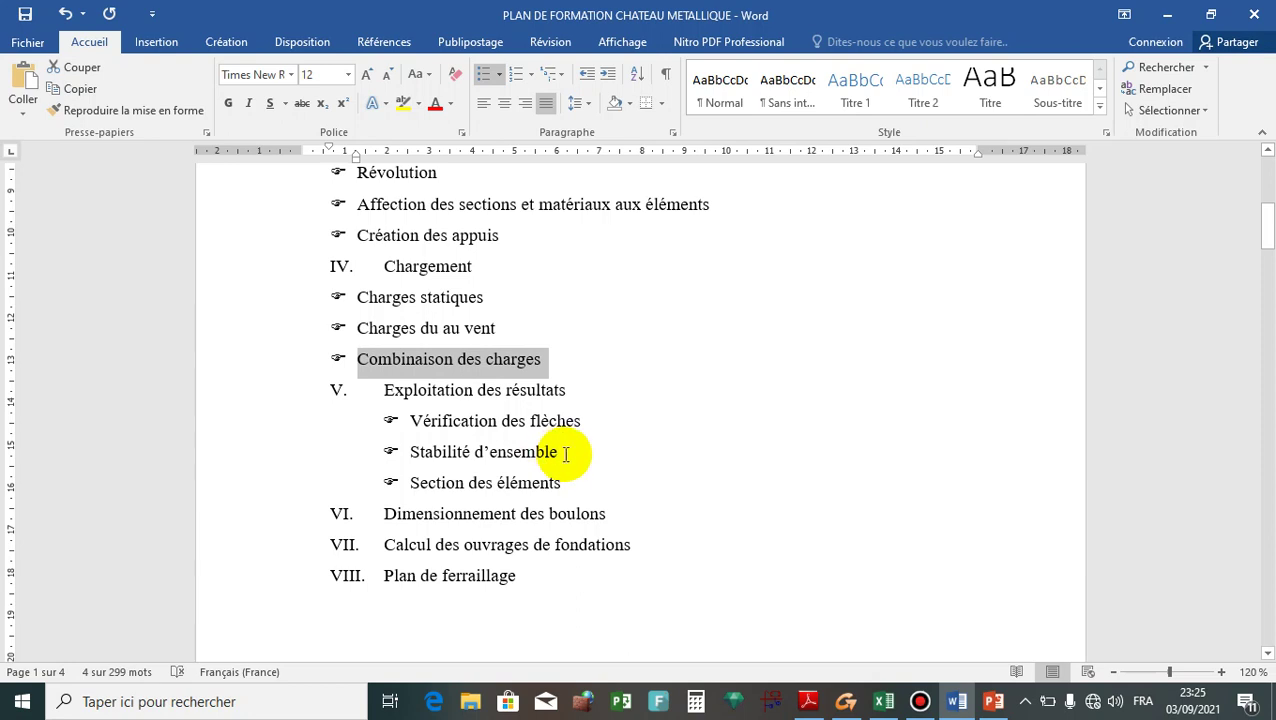
{"action": "left_click_drag", "start_coordinate": [565, 454], "coordinate": [413, 455]}
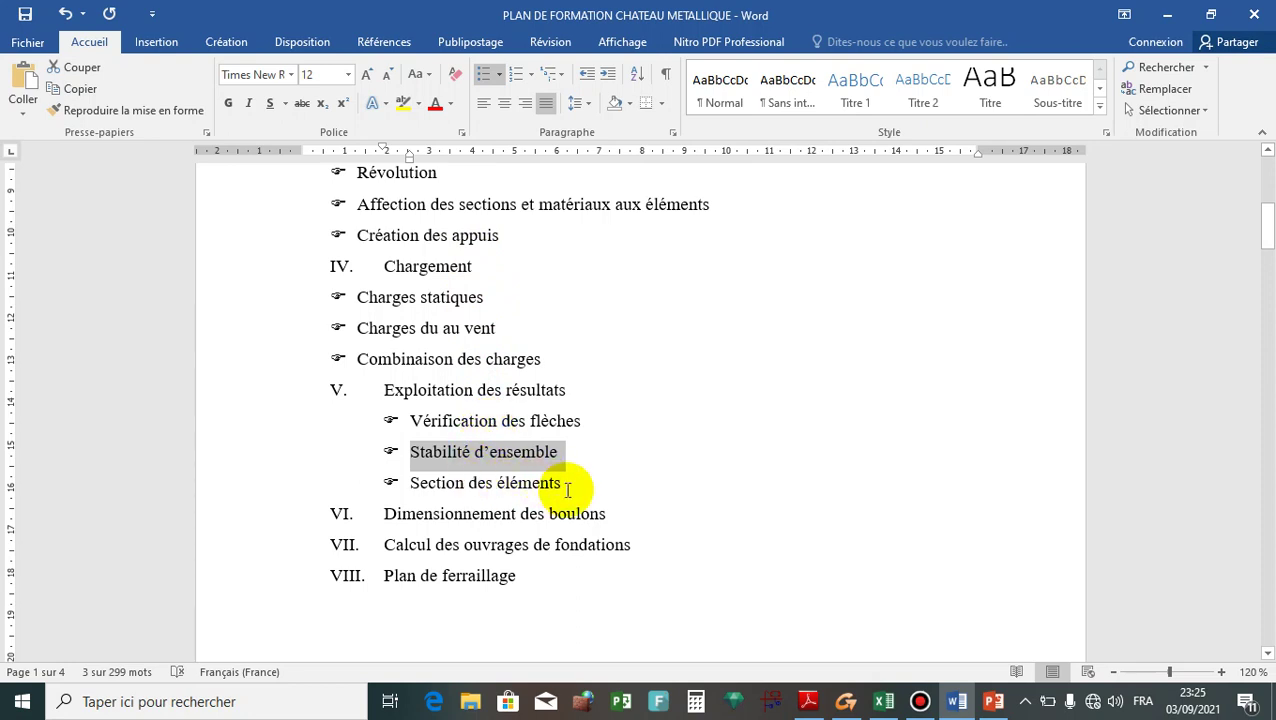
{"action": "left_click_drag", "start_coordinate": [567, 488], "coordinate": [421, 497]}
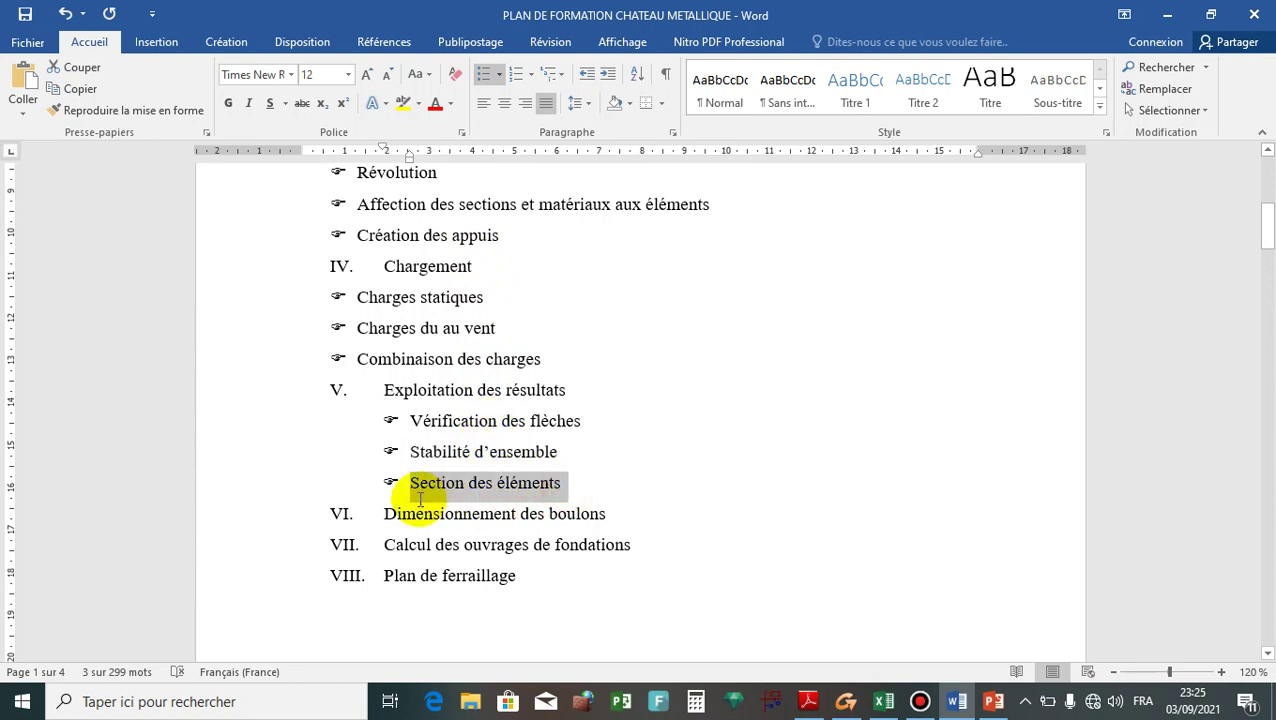
Review the training plan's final sections, highlighting Dimensionnement des boulons and Calcul des ouvrages de fondations
{"action": "left_click", "coordinate": [497, 485]}
{"action": "scroll", "coordinate": [551, 485], "scroll_direction": "down", "scroll_amount": 2}
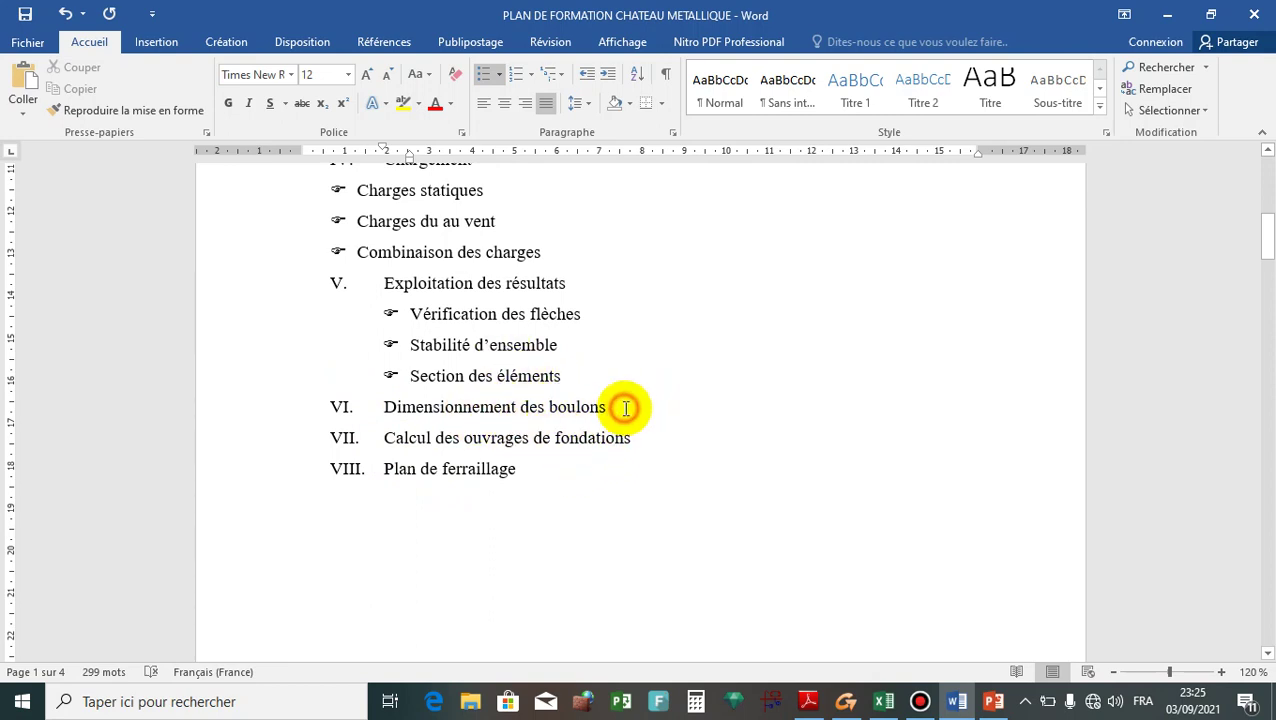
{"action": "left_click_drag", "start_coordinate": [622, 407], "coordinate": [386, 408]}
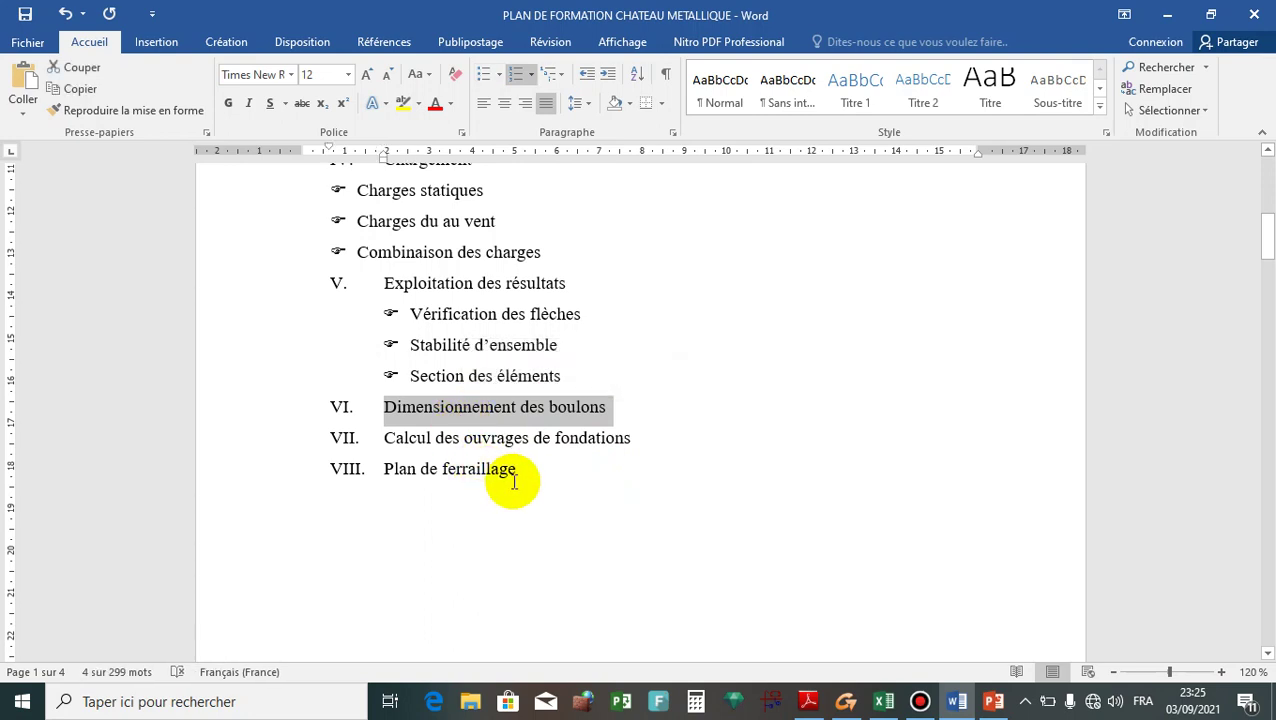
{"action": "left_click_drag", "start_coordinate": [640, 438], "coordinate": [369, 444]}
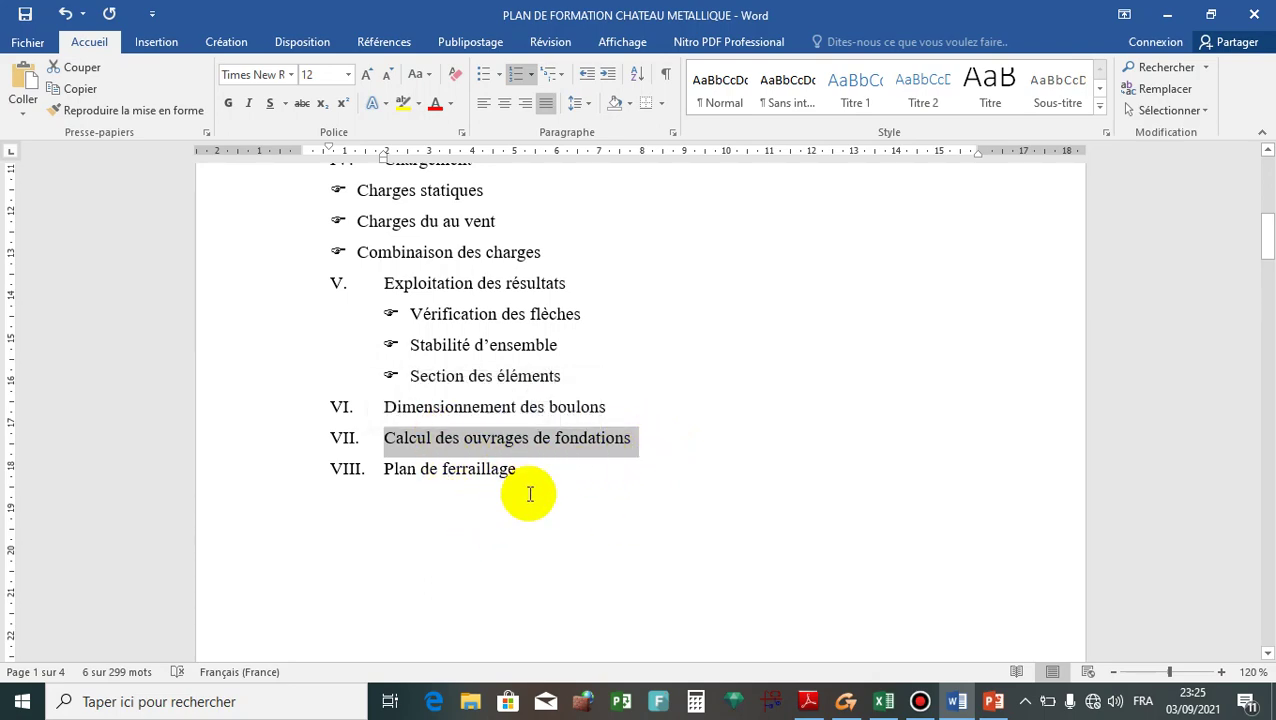
Return to section I of the training plan and highlight the Normes and Unités items
{"action": "scroll", "coordinate": [530, 494], "scroll_direction": "up", "scroll_amount": 5}
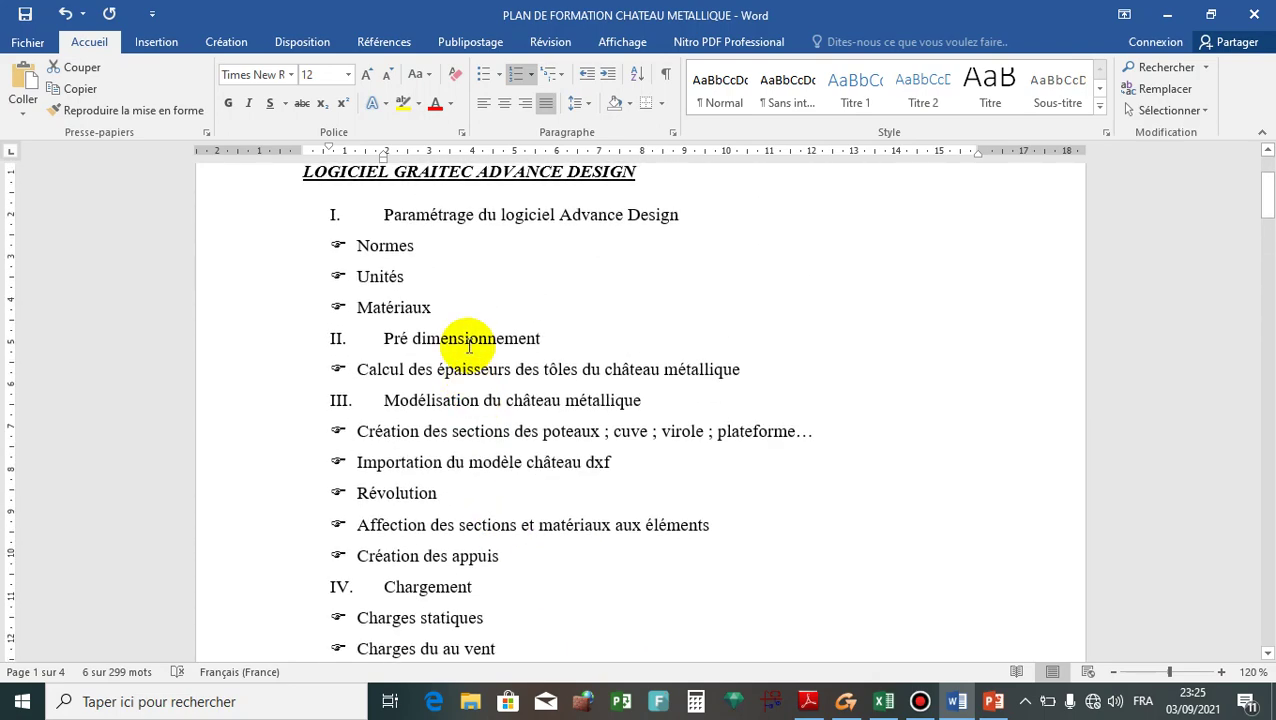
{"action": "scroll", "coordinate": [484, 378], "scroll_direction": "up", "scroll_amount": 2}
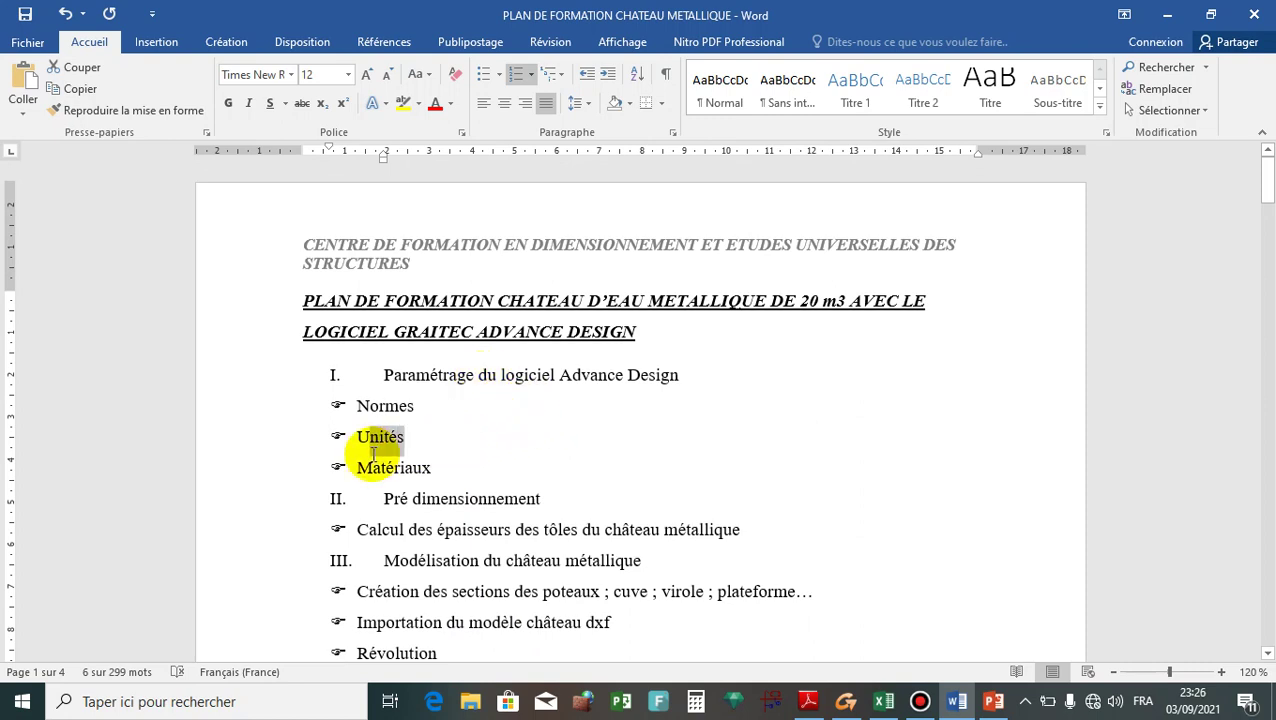
{"action": "left_click_drag", "start_coordinate": [370, 441], "coordinate": [384, 407]}
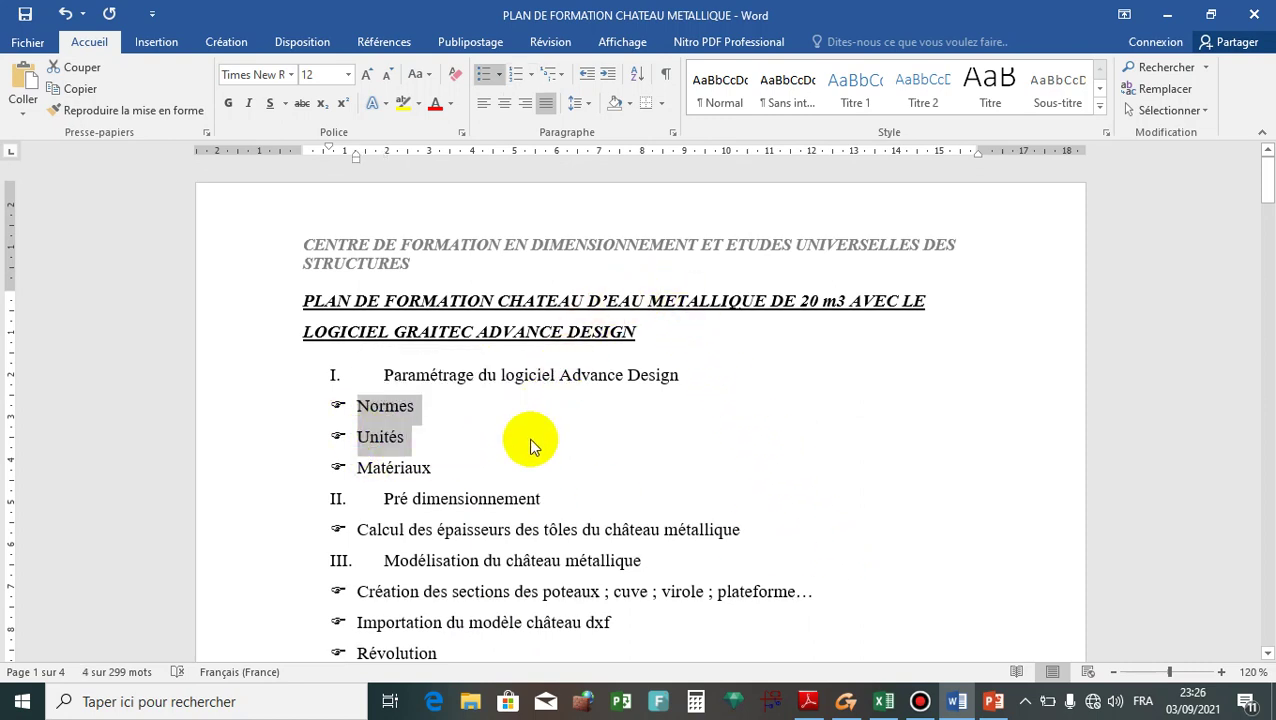
{"action": "scroll", "coordinate": [746, 476], "scroll_direction": "down", "scroll_amount": 2}
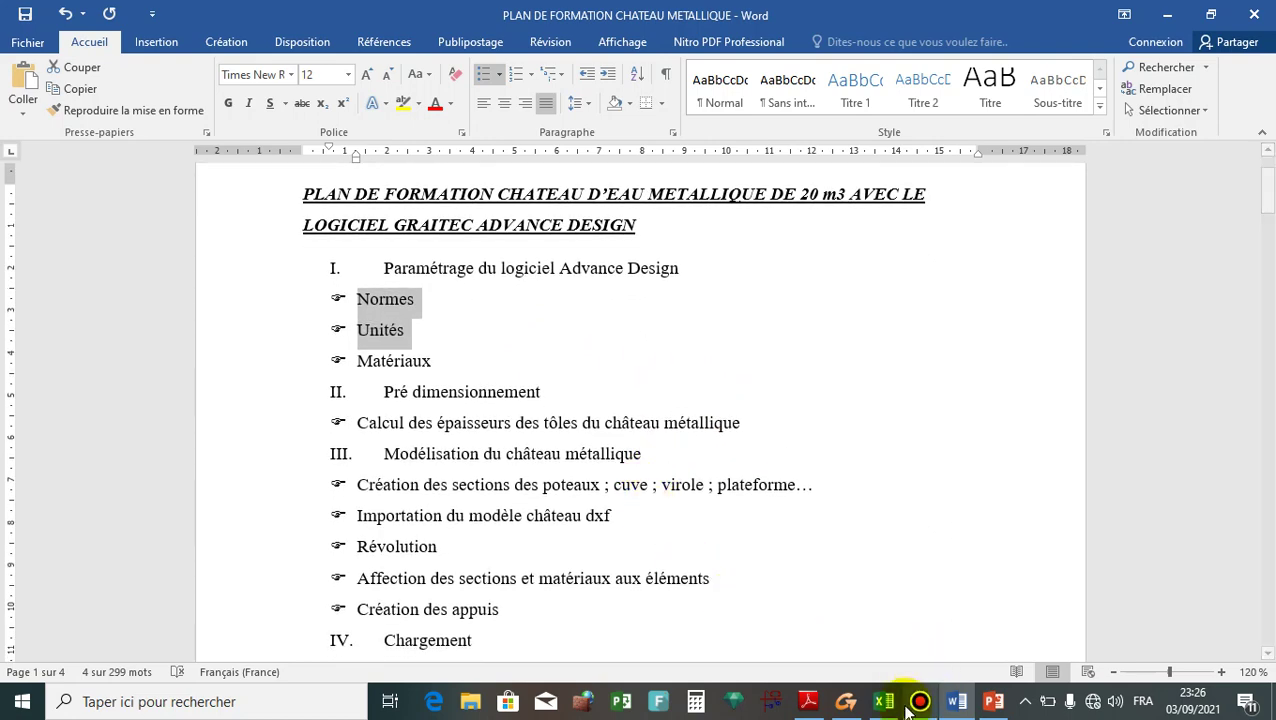
Switch to the CHATEAU.fto model in Advance Design and view the whole water tower from the side
{"action": "left_click", "coordinate": [852, 704]}
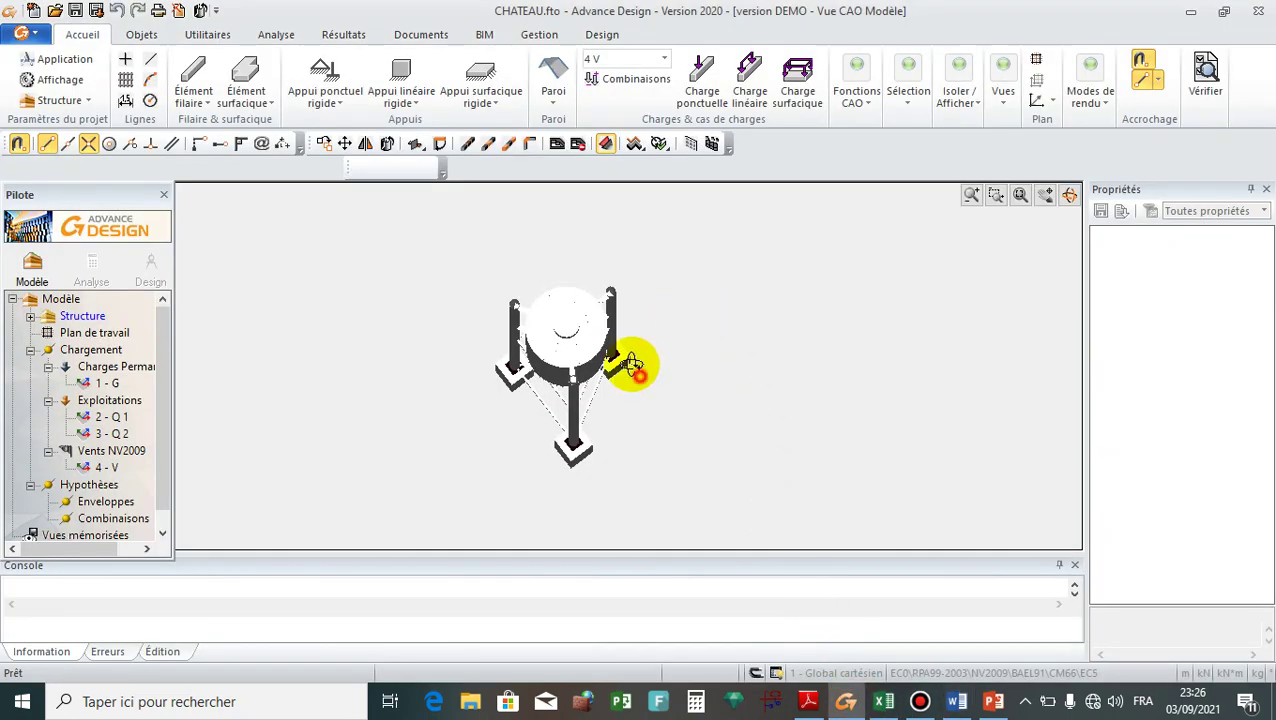
{"action": "middle_click_drag", "start_coordinate": [632, 370], "coordinate": [491, 337]}
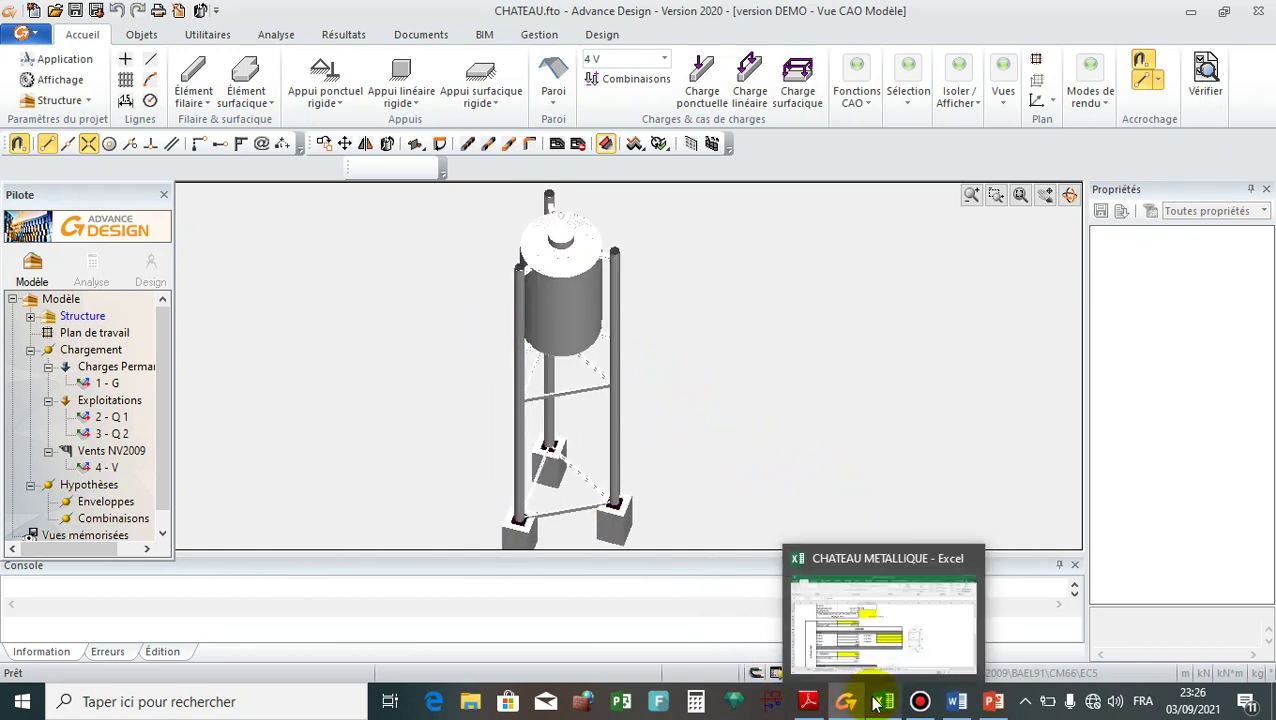
Switch to the CHATEAU METALLIQUE workbook in Excel and review the tank dimensions, shell thickness, input parameters and results on the Parametres et resultats sheet
{"action": "key", "text": "alt+Tab"}
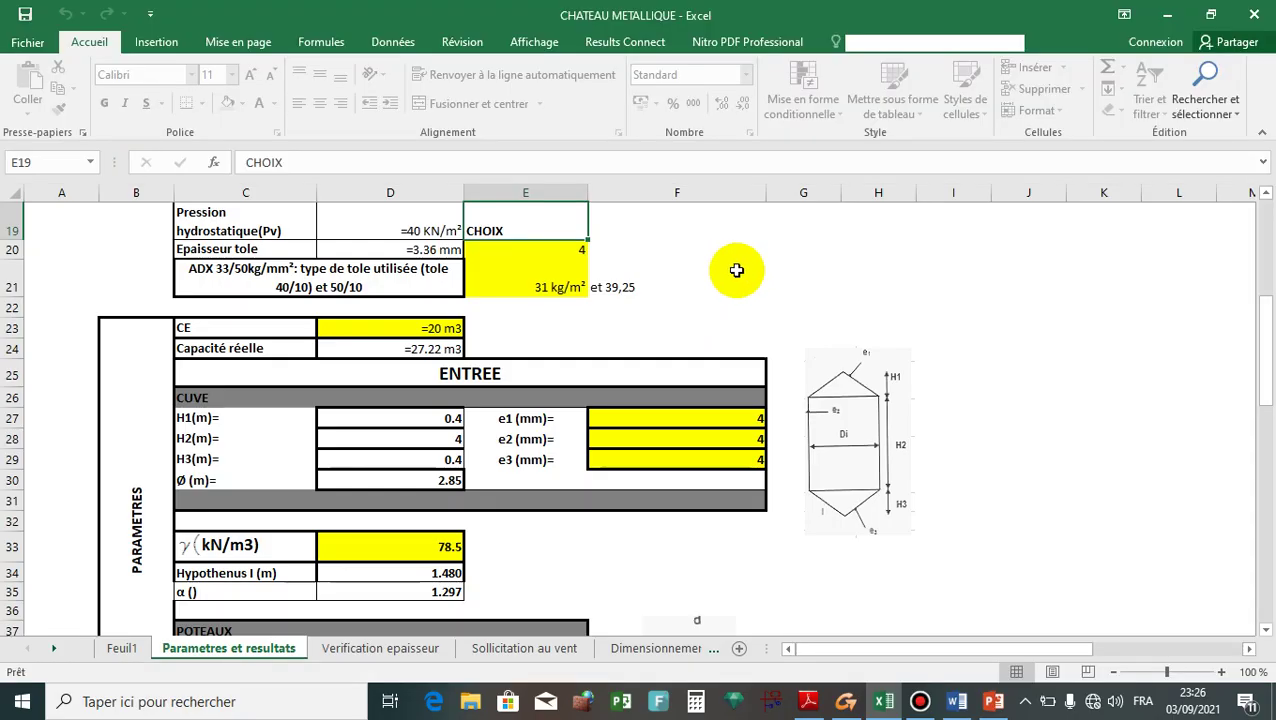
{"action": "scroll", "coordinate": [513, 316], "scroll_direction": "up", "scroll_amount": 6}
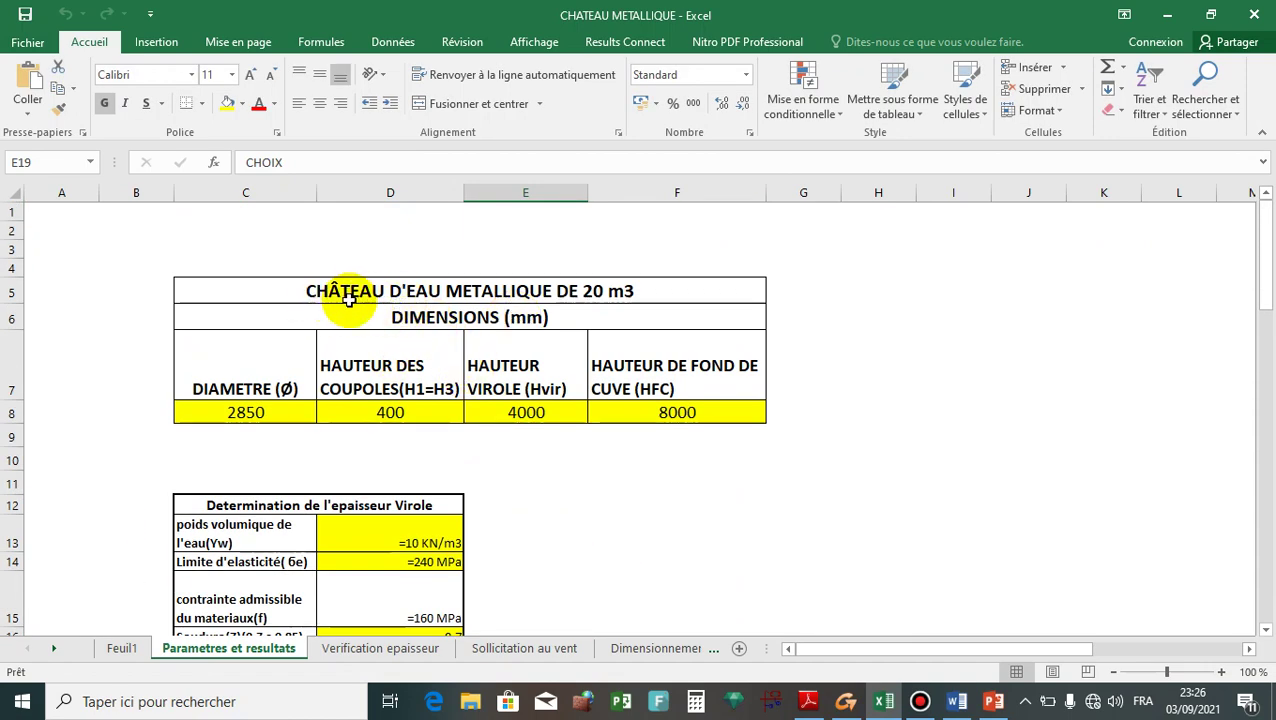
{"action": "scroll", "coordinate": [355, 308], "scroll_direction": "down", "scroll_amount": 3}
{"action": "scroll", "coordinate": [362, 315], "scroll_direction": "down", "scroll_amount": 3}
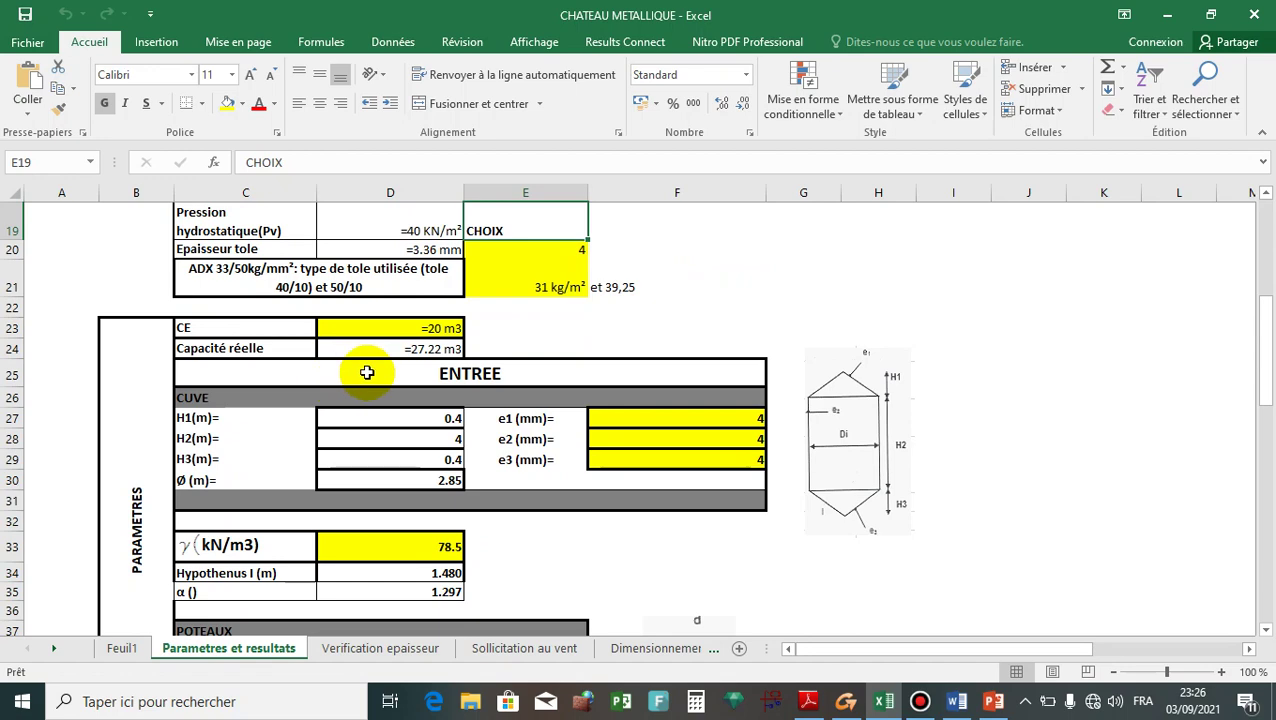
{"action": "scroll", "coordinate": [366, 371], "scroll_direction": "down", "scroll_amount": 1}
{"action": "scroll", "coordinate": [368, 300], "scroll_direction": "up", "scroll_amount": 7}
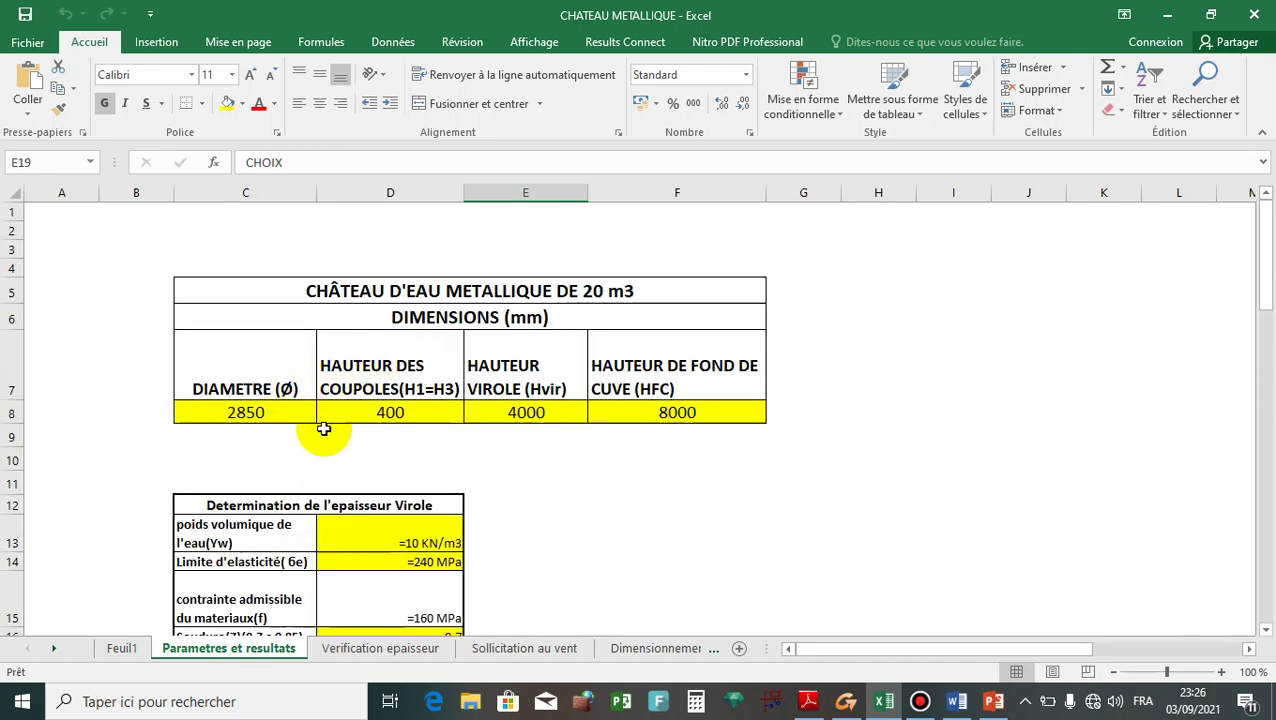
{"action": "scroll", "coordinate": [323, 428], "scroll_direction": "down", "scroll_amount": 2}
{"action": "scroll", "coordinate": [275, 400], "scroll_direction": "down", "scroll_amount": 2}
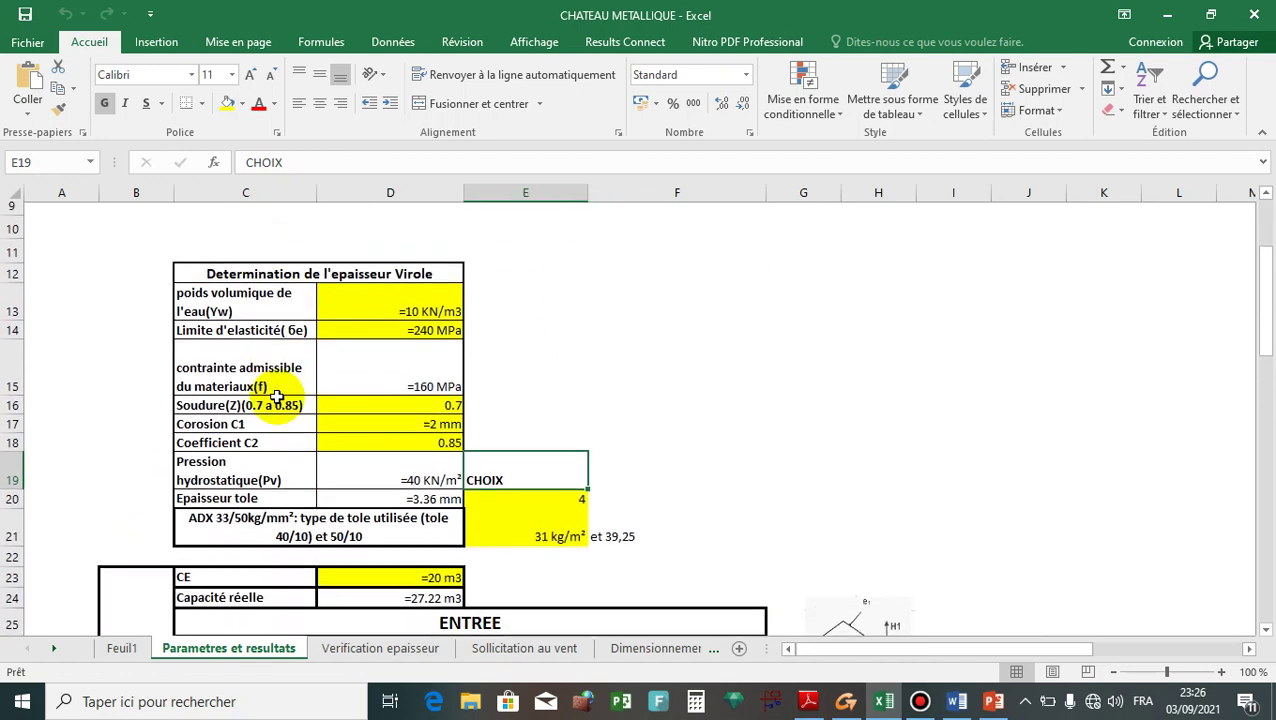
{"action": "scroll", "coordinate": [305, 320], "scroll_direction": "up", "scroll_amount": 1}
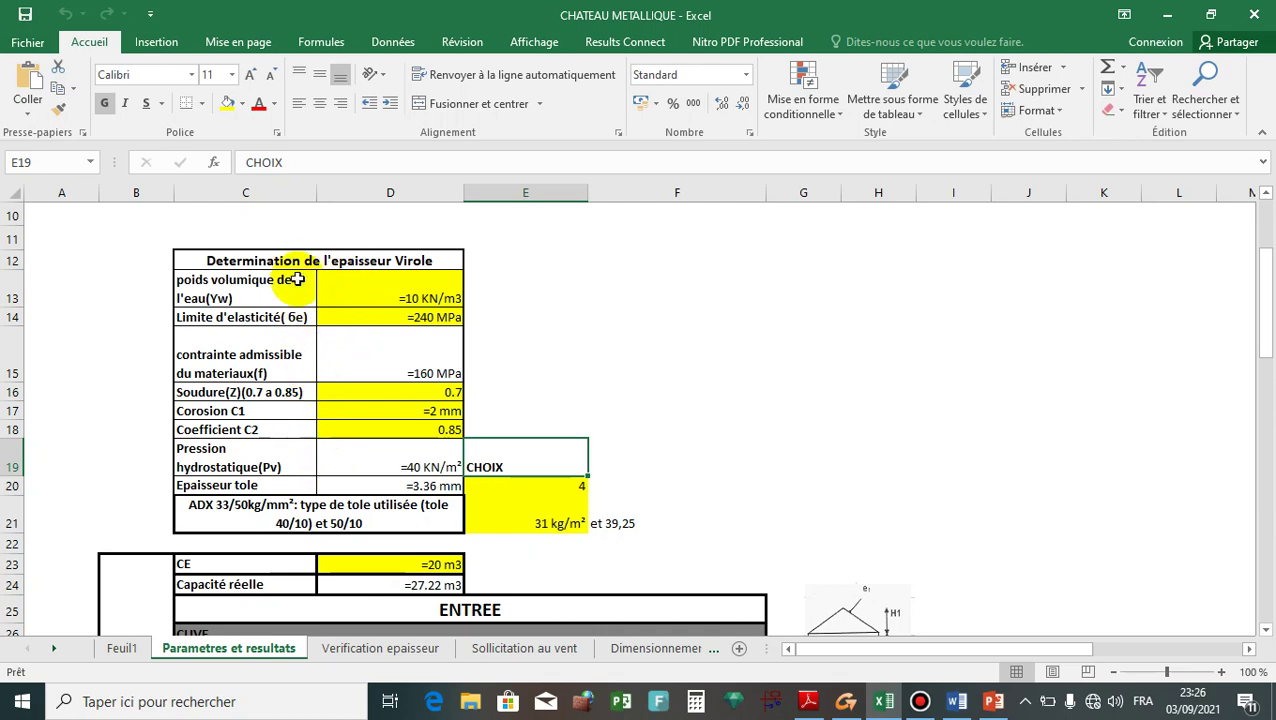
{"action": "scroll", "coordinate": [300, 430], "scroll_direction": "down", "scroll_amount": 2}
{"action": "scroll", "coordinate": [286, 413], "scroll_direction": "down", "scroll_amount": 7}
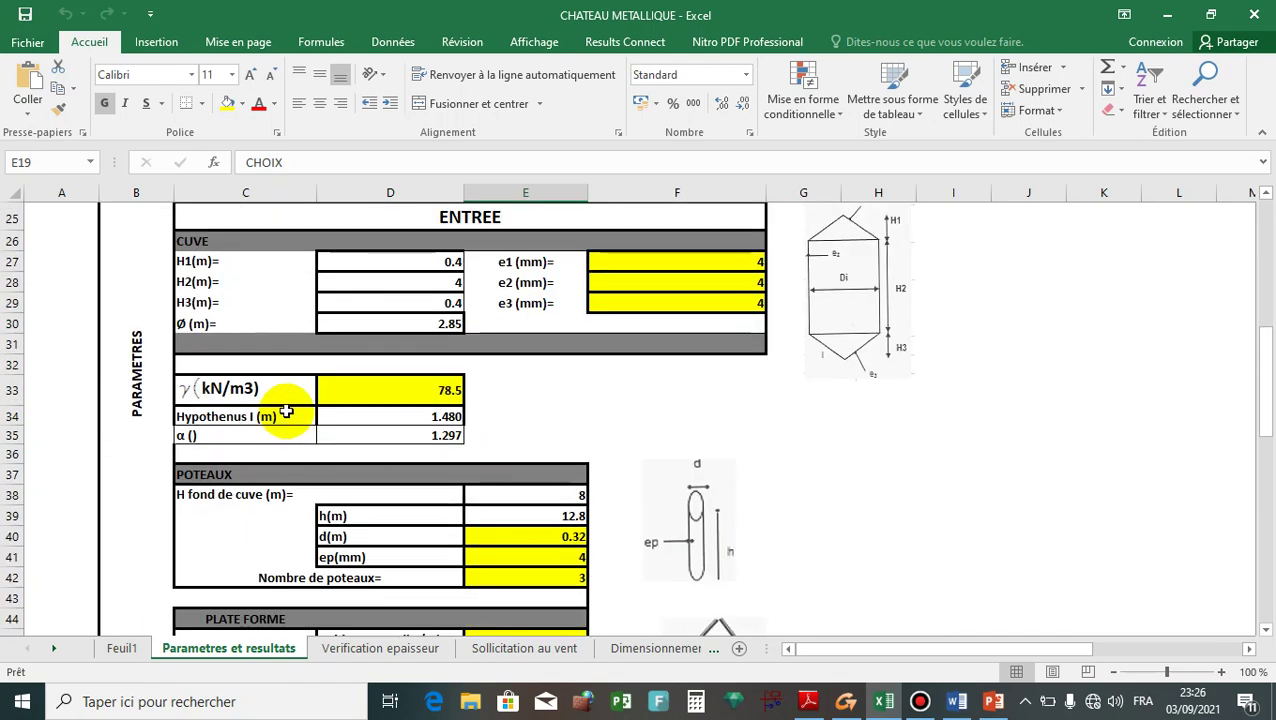
{"action": "scroll", "coordinate": [378, 340], "scroll_direction": "down", "scroll_amount": 3}
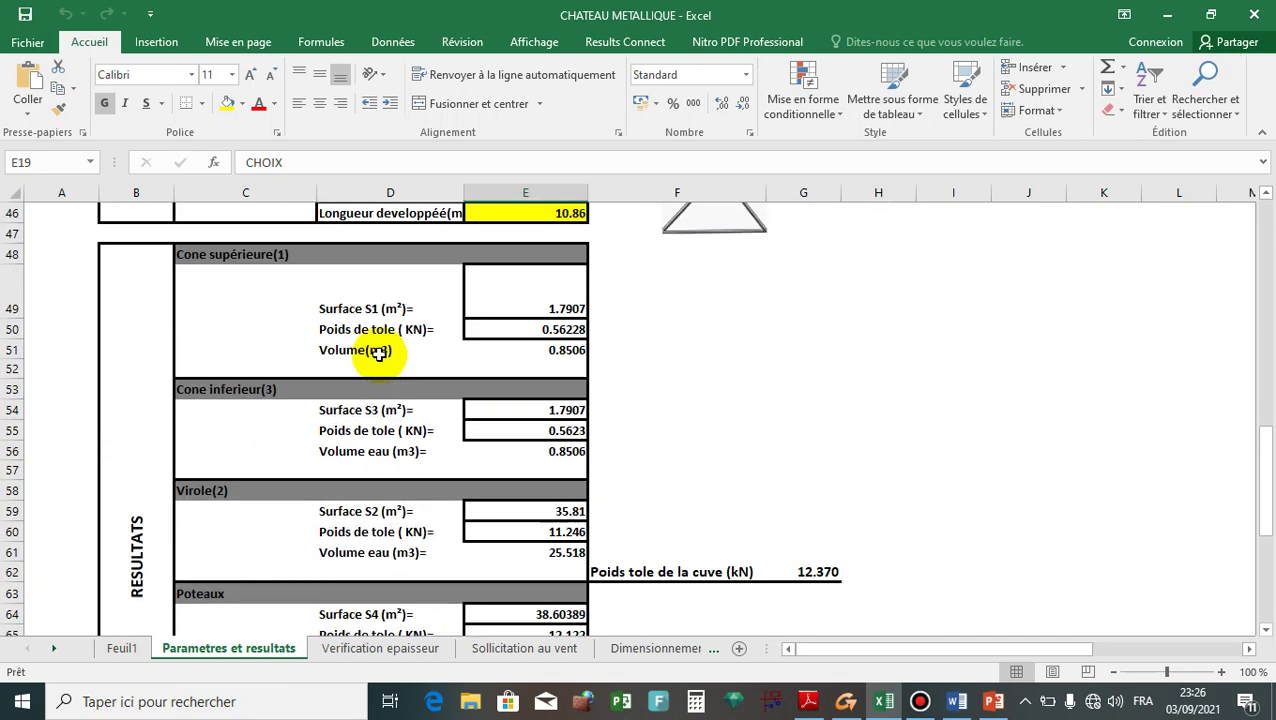
Review the Verification epaisseur, Sollicitation au vent, Dimensionnement des boulons and FUTS calculation sheets
{"action": "left_click", "coordinate": [373, 650]}
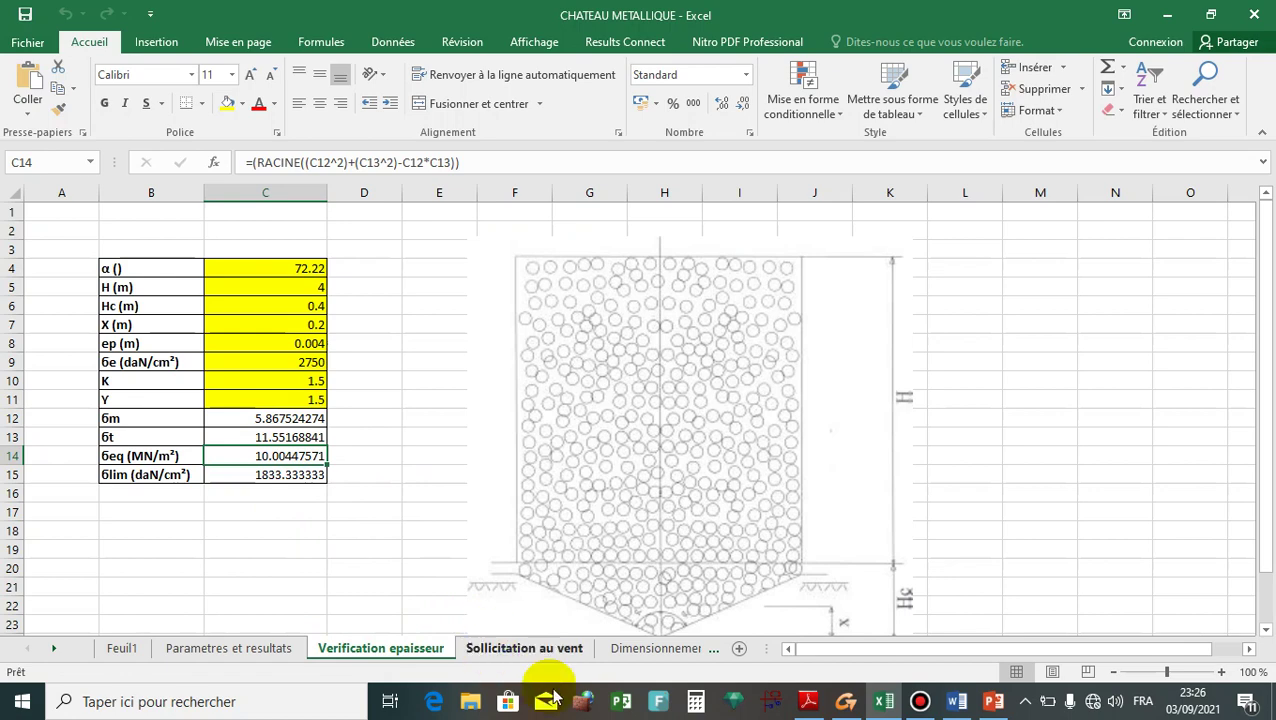
{"action": "left_click", "coordinate": [567, 650]}
{"action": "left_click", "coordinate": [653, 650]}
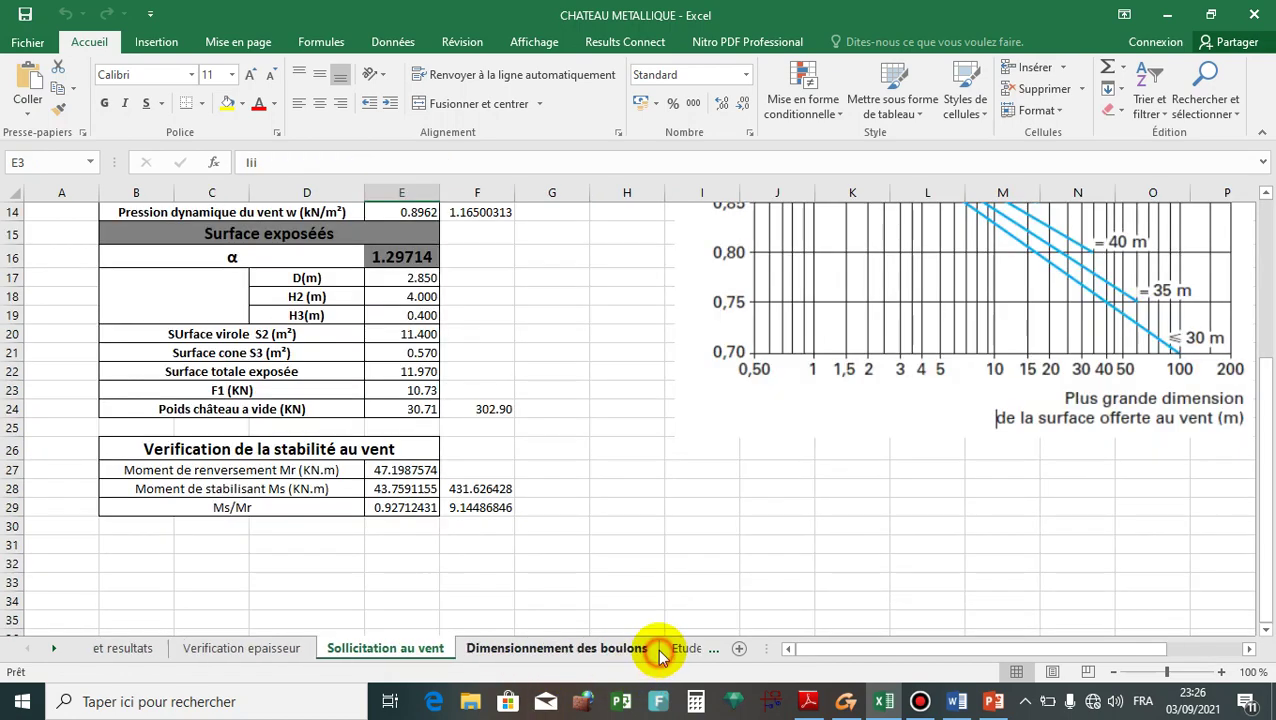
{"action": "left_click", "coordinate": [648, 648]}
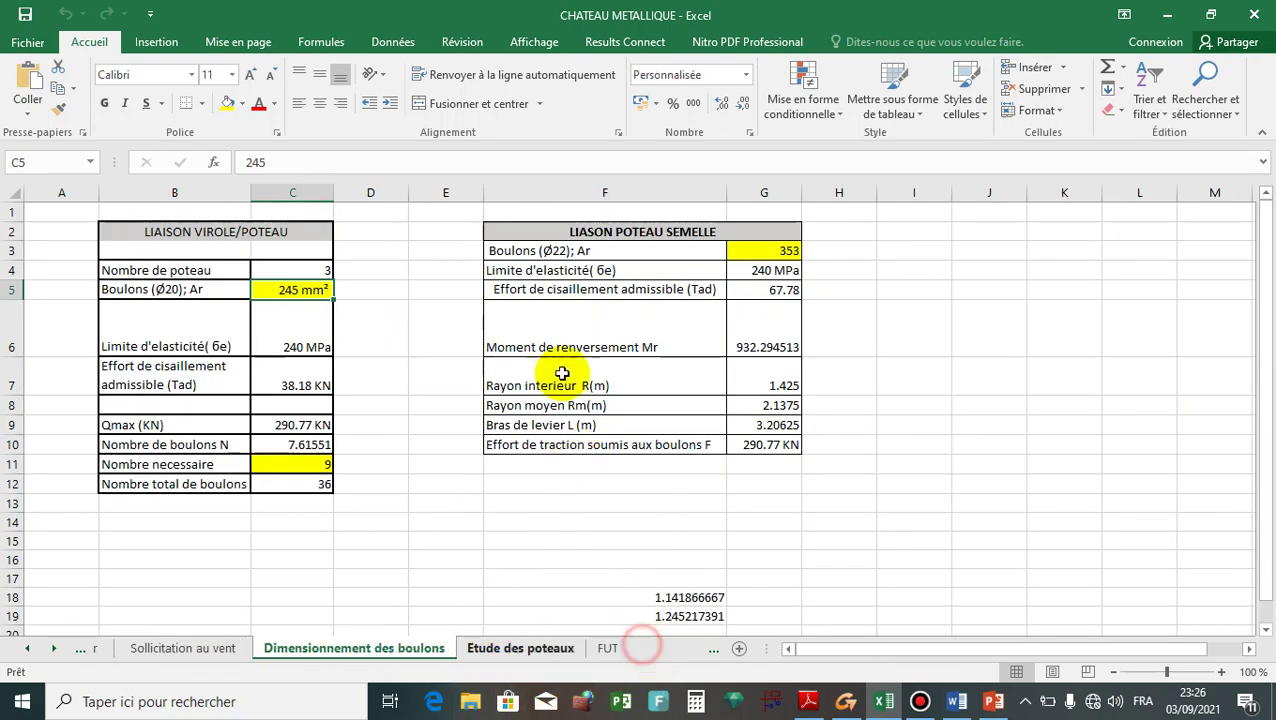
{"action": "left_click", "coordinate": [592, 650]}
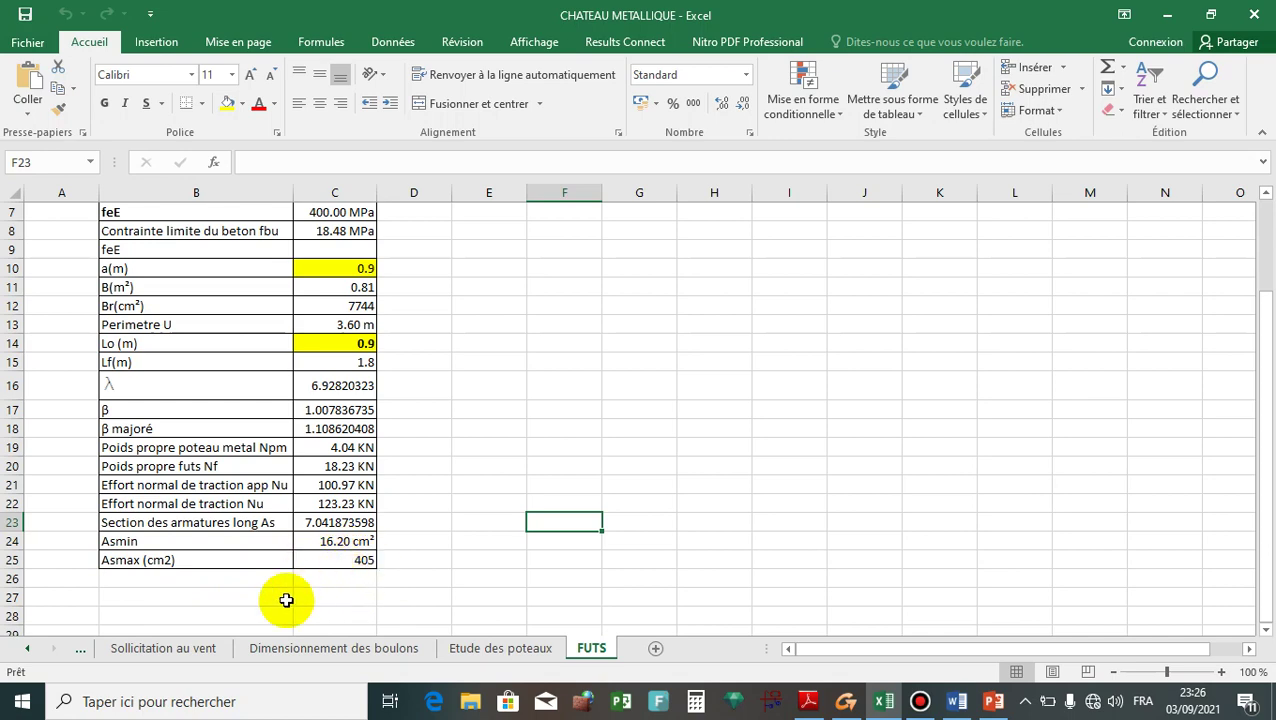
Go back through the Sollicitation au vent and Verification epaisseur sheets to Parametres et resultats and reread its dimensions, thickness and tank inputs
{"action": "left_click", "coordinate": [133, 650]}
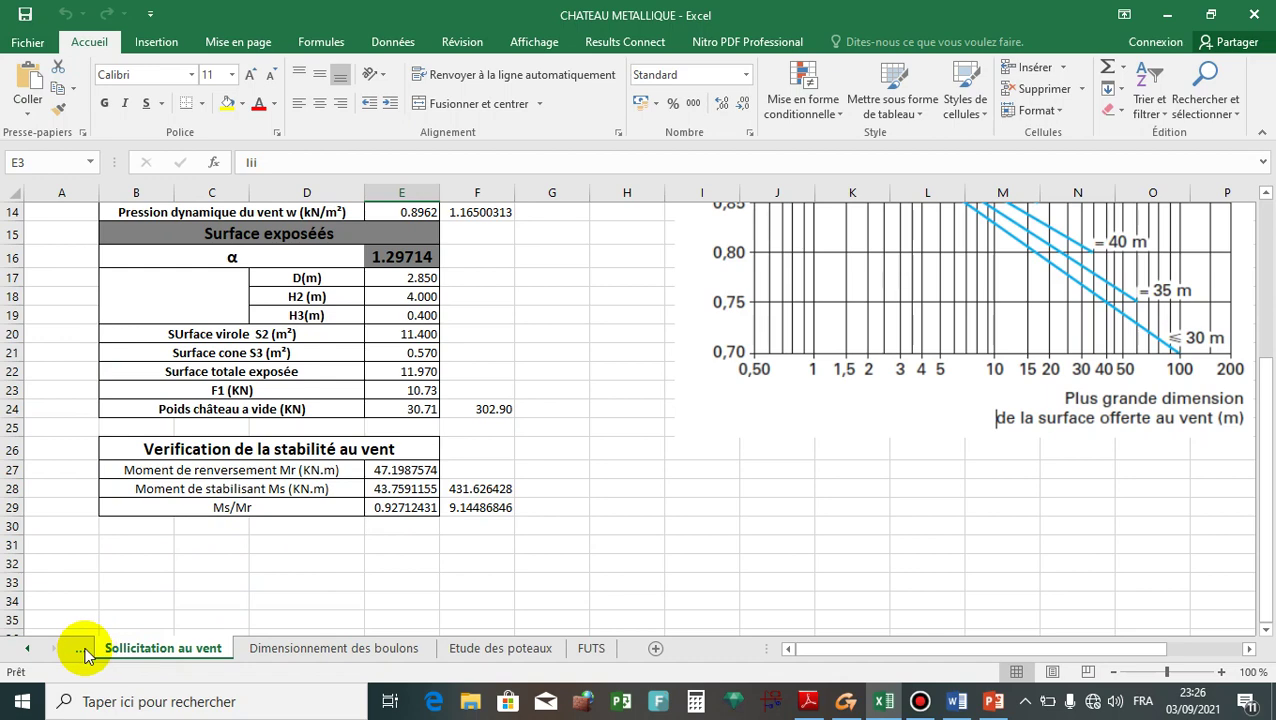
{"action": "left_click", "coordinate": [84, 651]}
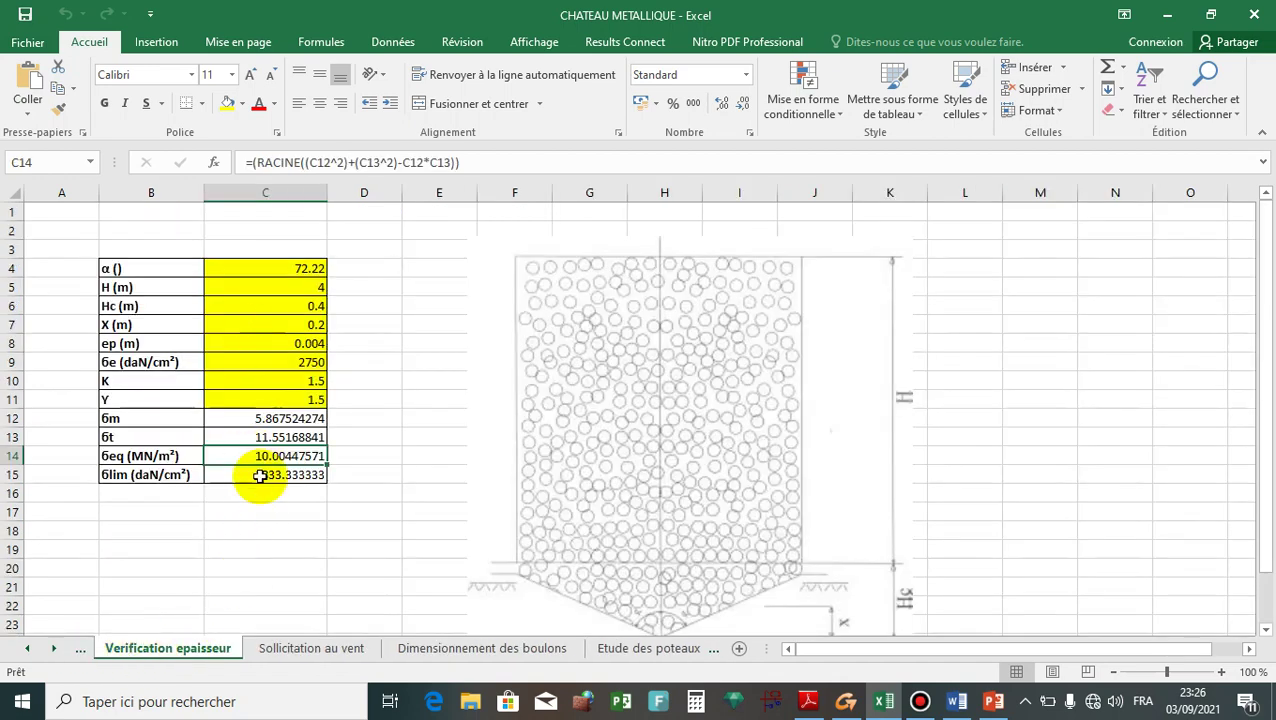
{"action": "left_click", "coordinate": [82, 650]}
{"action": "scroll", "coordinate": [290, 462], "scroll_direction": "up", "scroll_amount": 6}
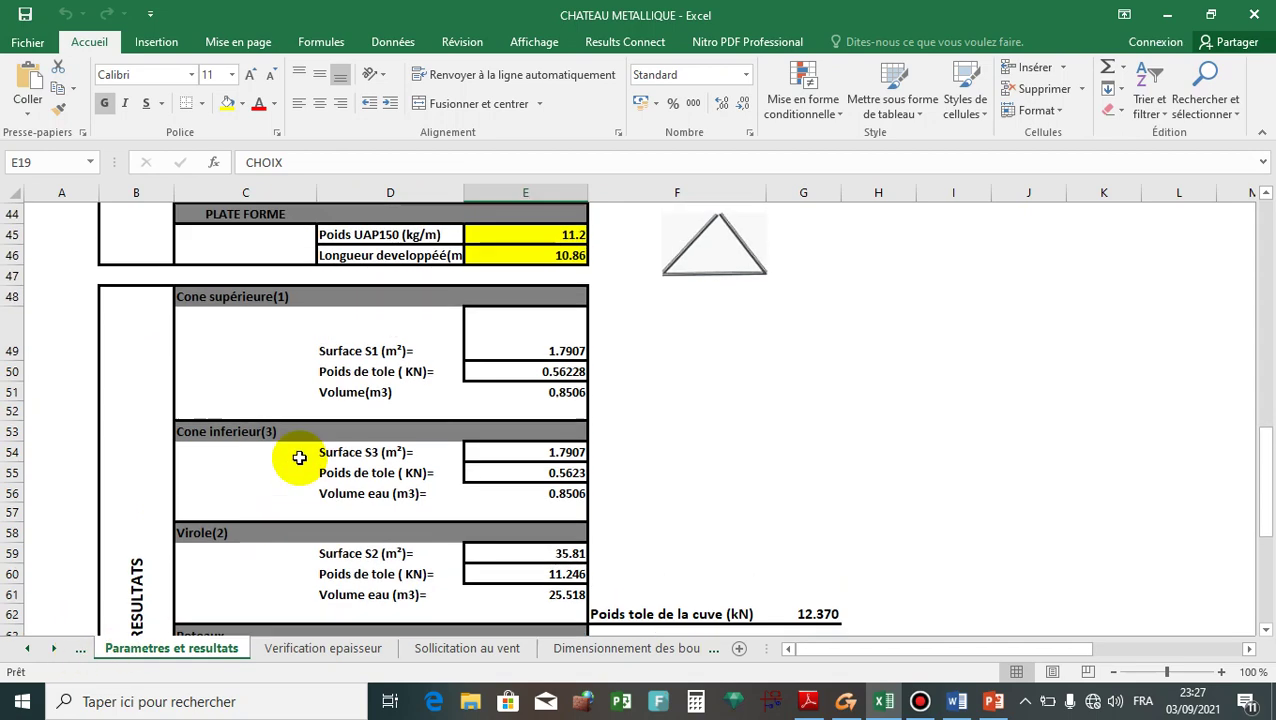
{"action": "scroll", "coordinate": [278, 455], "scroll_direction": "up", "scroll_amount": 9}
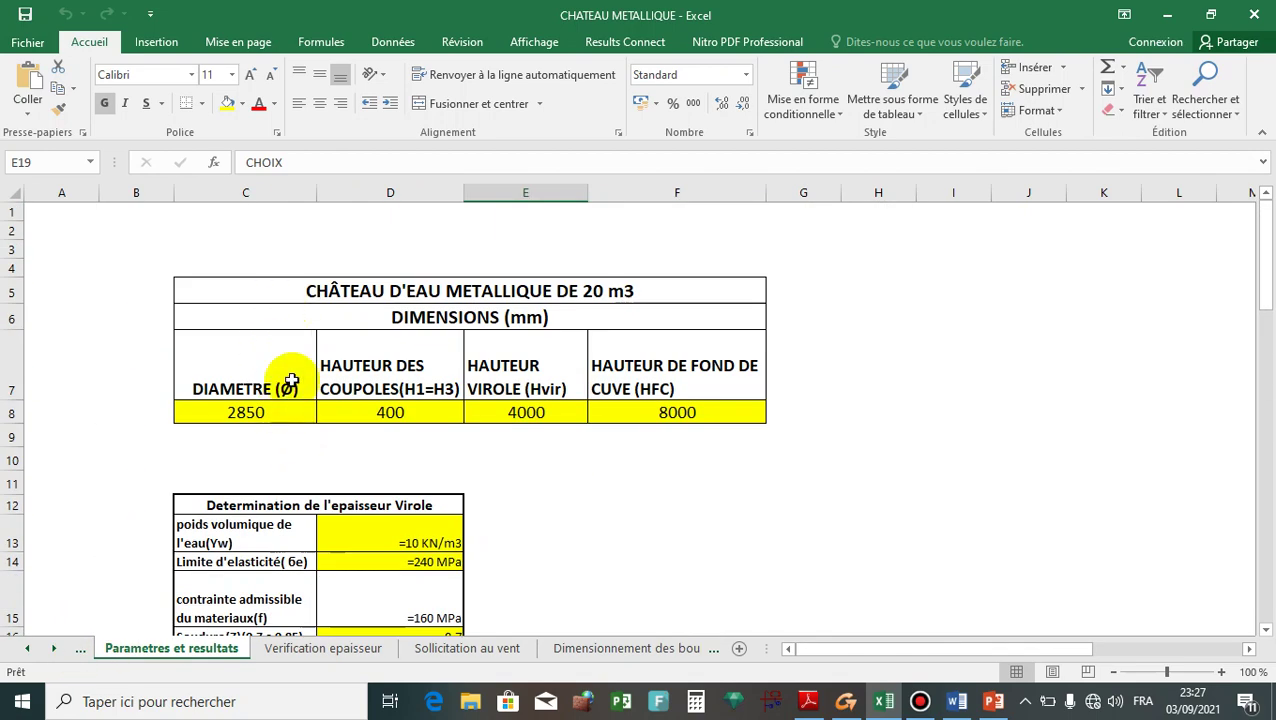
{"action": "scroll", "coordinate": [282, 320], "scroll_direction": "down", "scroll_amount": 1}
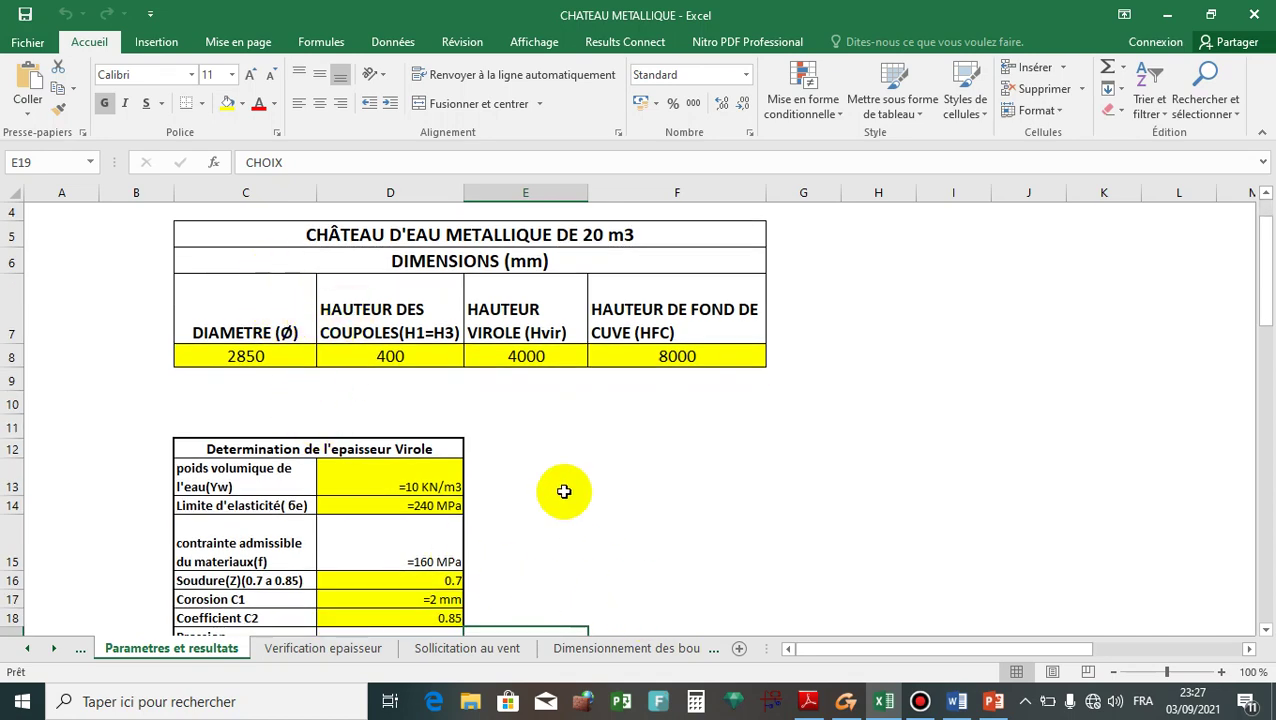
{"action": "scroll", "coordinate": [352, 430], "scroll_direction": "down", "scroll_amount": 2}
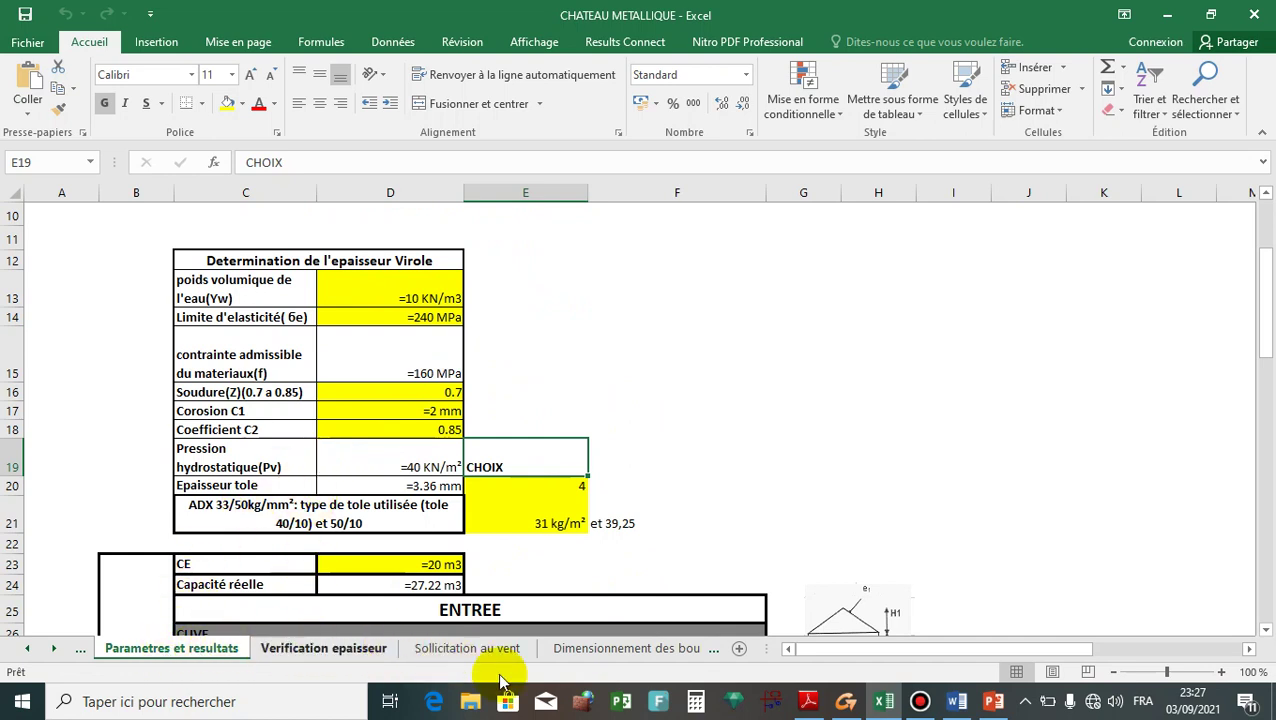
{"action": "scroll", "coordinate": [560, 580], "scroll_direction": "down", "scroll_amount": 2}
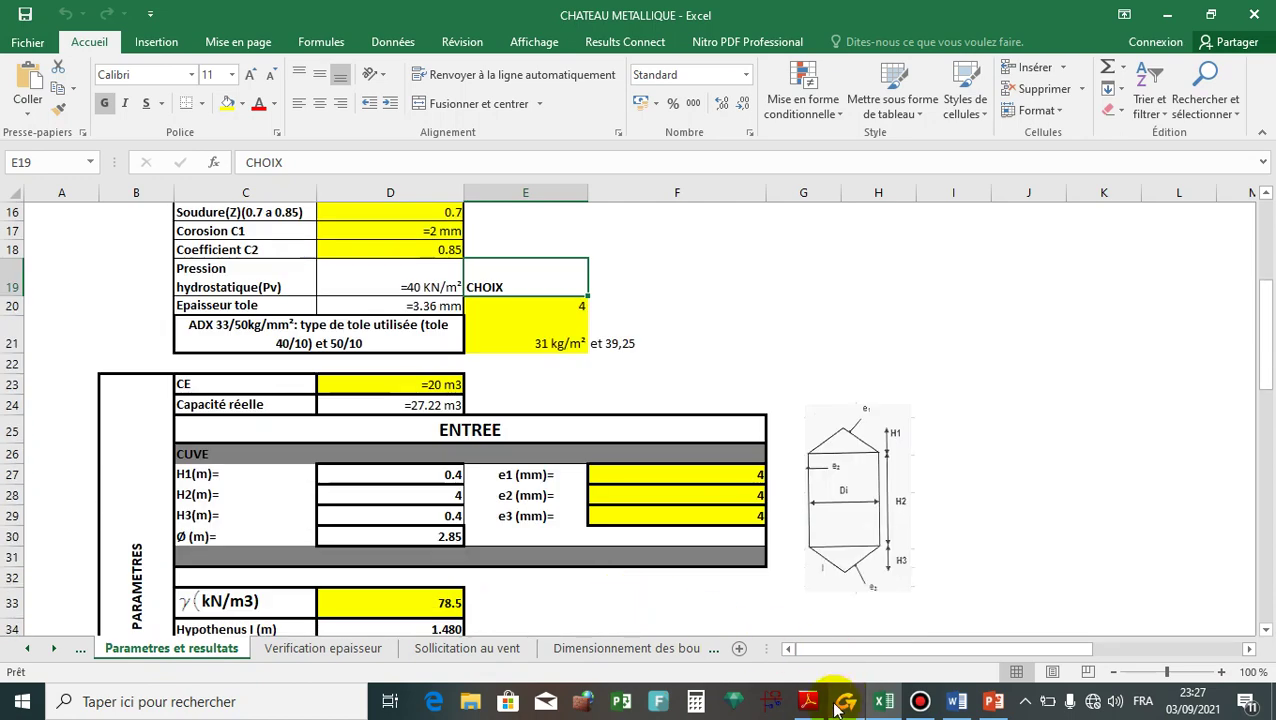
Switch back to the CHATEAU.fto model in Advance Design and inspect the tank, posts and footings from another angle
{"action": "mouse_move", "coordinate": [846, 699]}
{"action": "left_click", "coordinate": [763, 620]}
{"action": "middle_click_drag", "start_coordinate": [598, 407], "coordinate": [491, 422]}
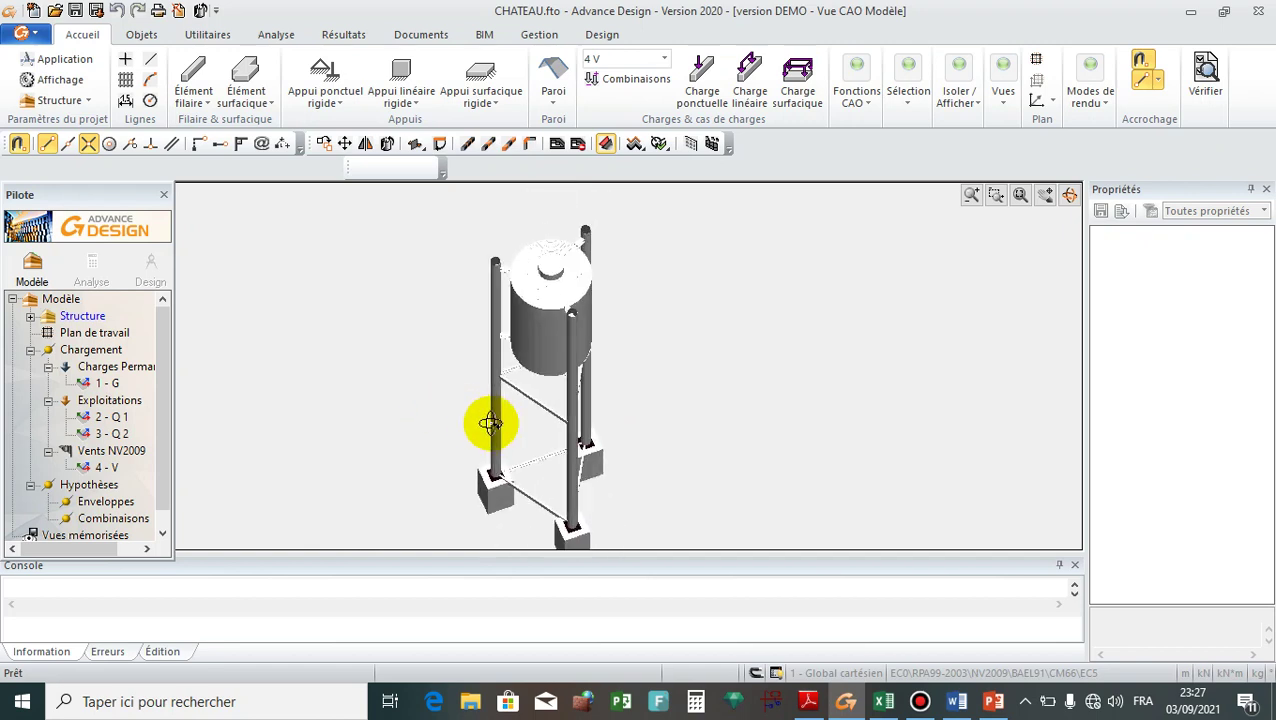